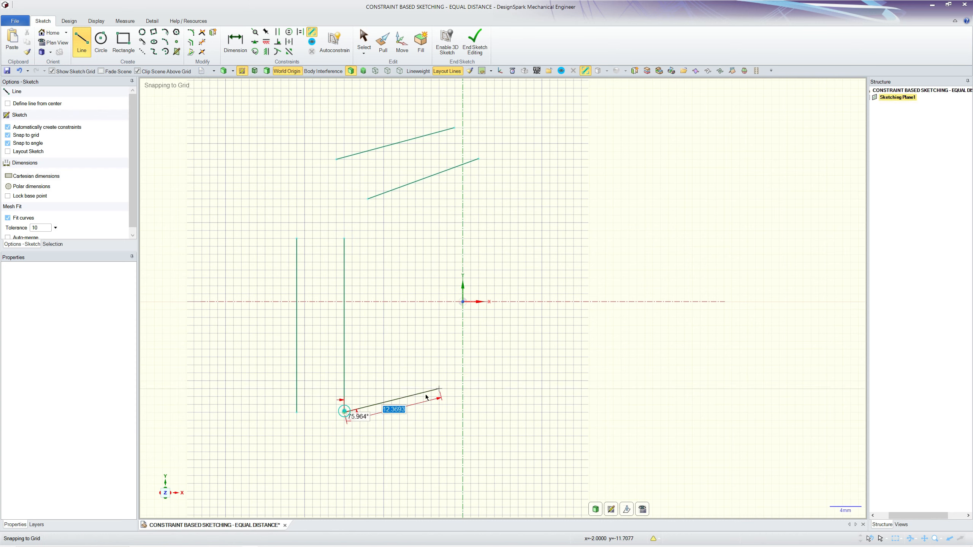
Move the lower slanted line closer to the upper one and pull its left endpoint down for a steeper angle.
{"action": "scroll", "coordinate": [459, 258], "scroll_direction": "up", "scroll_amount": 3}
{"action": "key", "text": "Escape"}
{"action": "left_click_drag", "start_coordinate": [538, 168], "coordinate": [496, 137]}
{"action": "scroll", "coordinate": [448, 297], "scroll_direction": "up", "scroll_amount": 3}
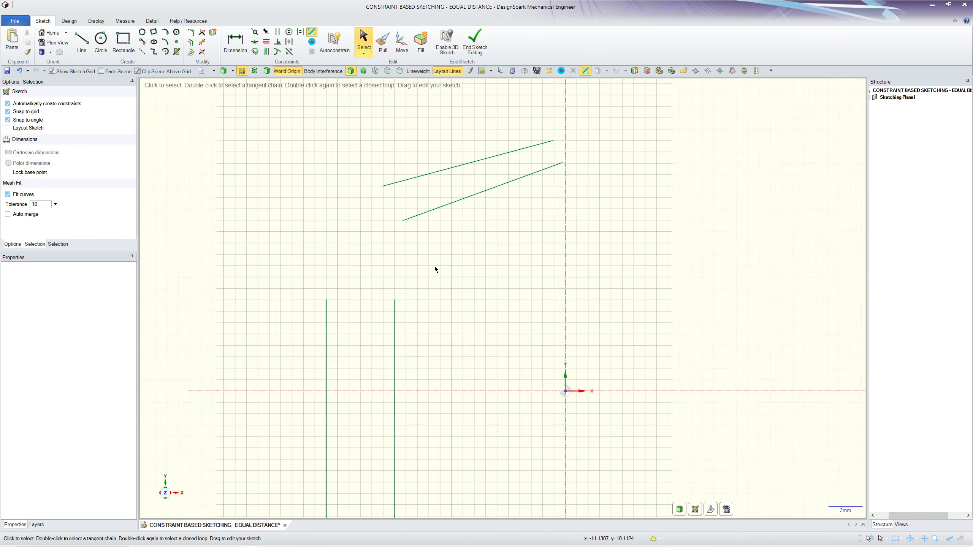
{"action": "left_click_drag", "start_coordinate": [393, 219], "coordinate": [411, 251]}
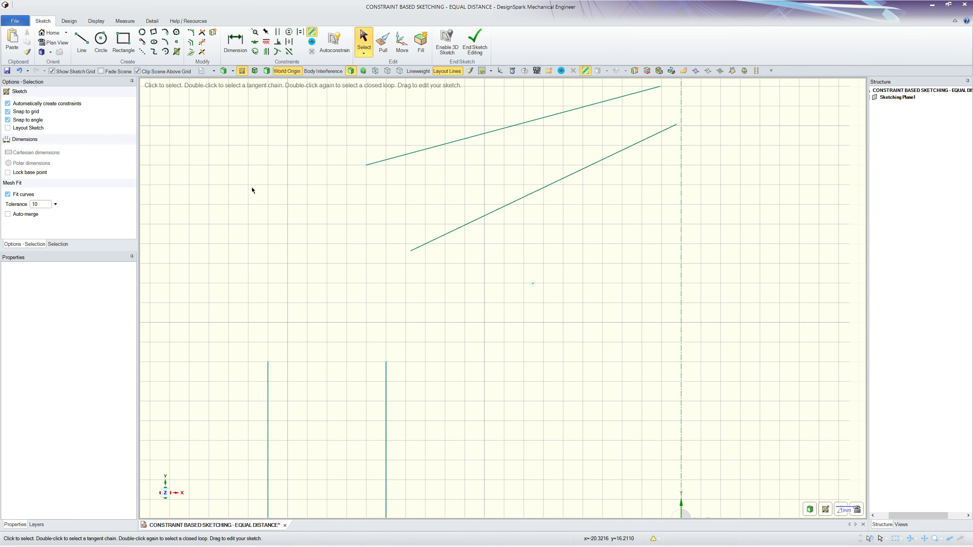
Constrain the lower slanted line parallel to the upper slanted line and show the sketch's constraint symbols.
{"action": "left_click", "coordinate": [277, 33]}
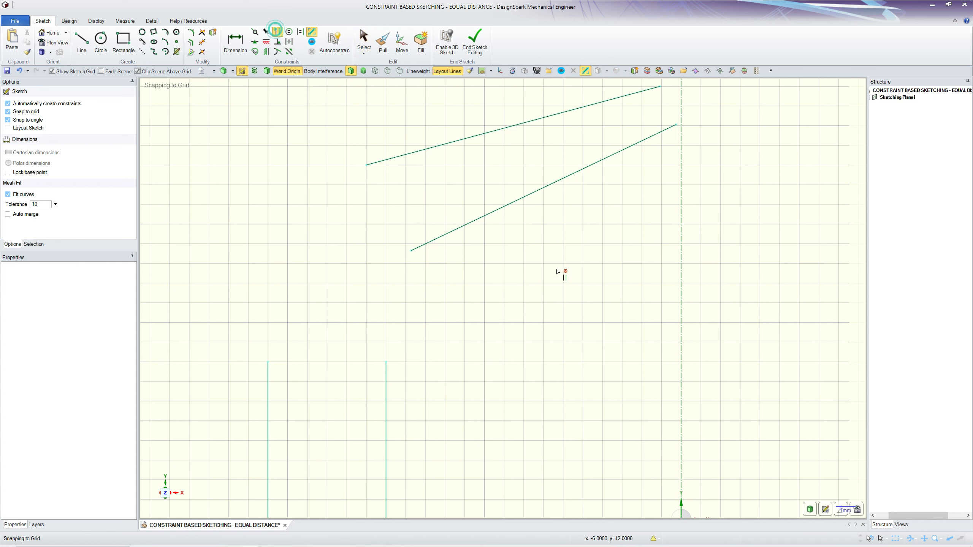
{"action": "left_click", "coordinate": [534, 196]}
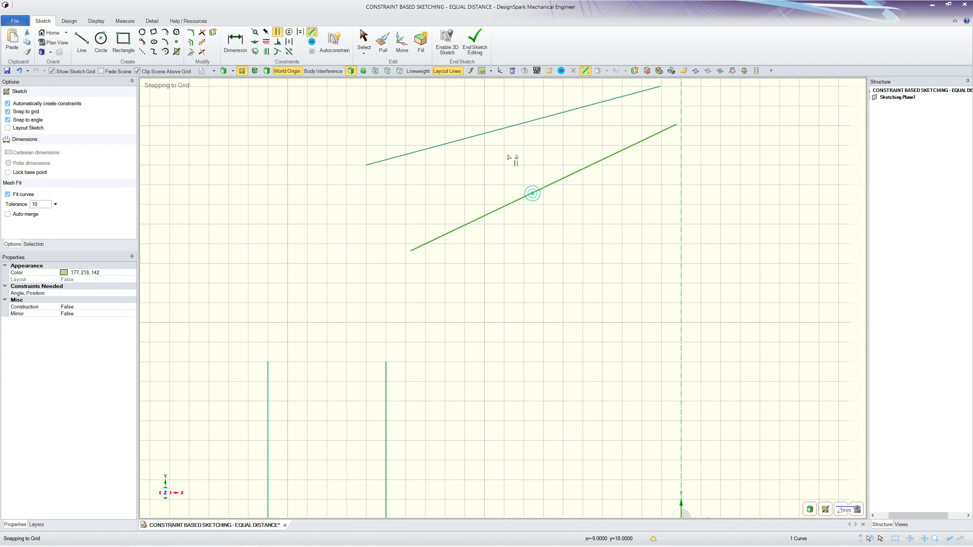
{"action": "left_click", "coordinate": [508, 129]}
{"action": "left_click", "coordinate": [596, 269]}
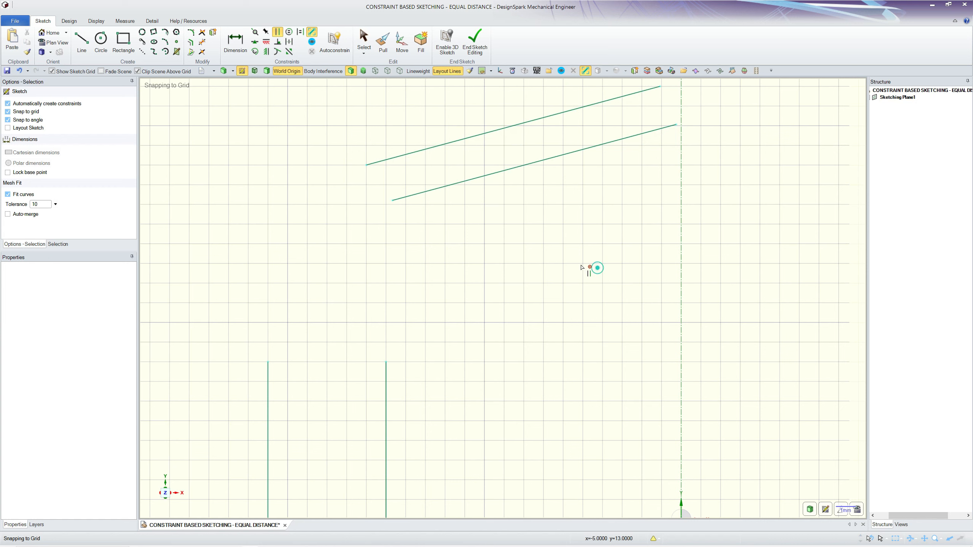
{"action": "left_click", "coordinate": [539, 163]}
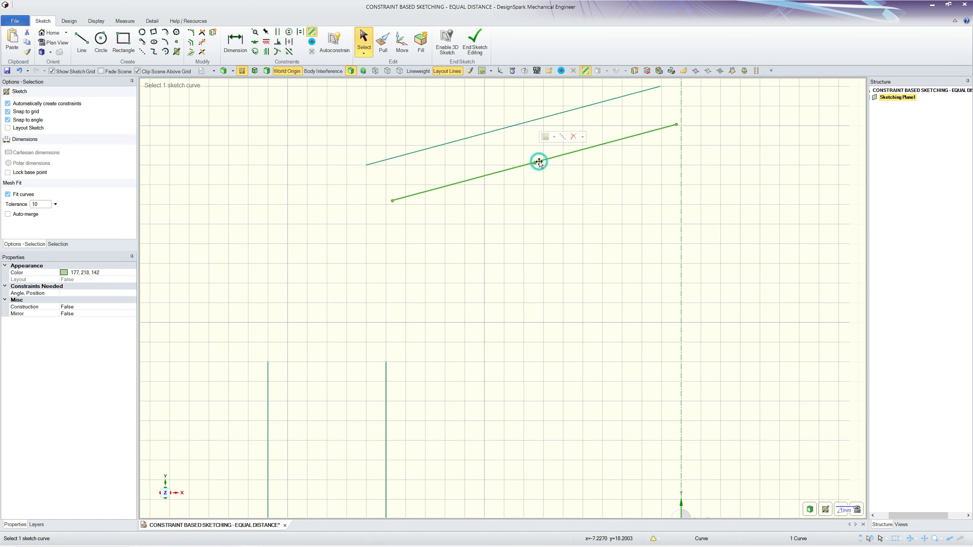
{"action": "left_click", "coordinate": [554, 224]}
{"action": "left_click", "coordinate": [311, 42]}
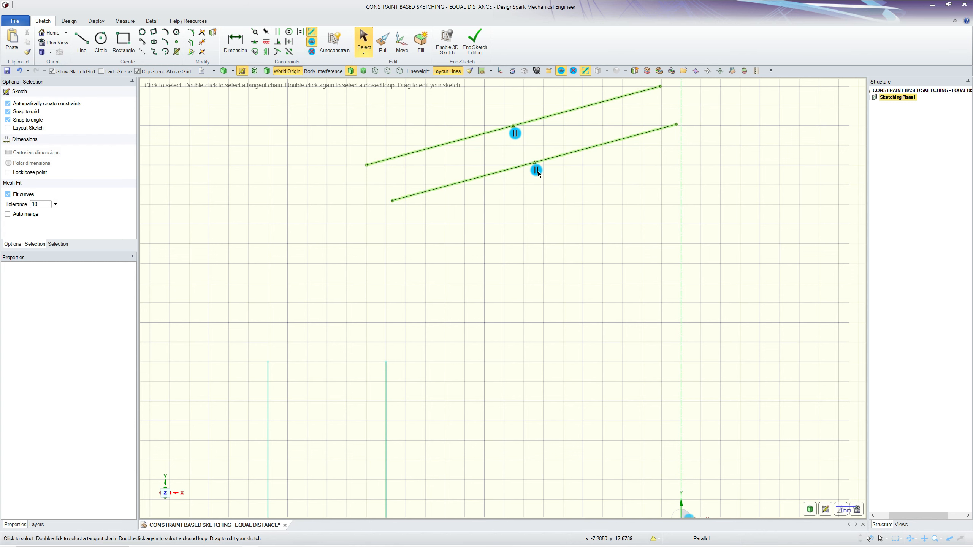
{"action": "left_click", "coordinate": [567, 180]}
Apply an equal distance constraint with the two slanted lines as the target pair and the two vertical lines as the anchor pair.
{"action": "scroll", "coordinate": [471, 249], "scroll_direction": "down", "scroll_amount": 4}
{"action": "scroll", "coordinate": [470, 345], "scroll_direction": "up", "scroll_amount": 1}
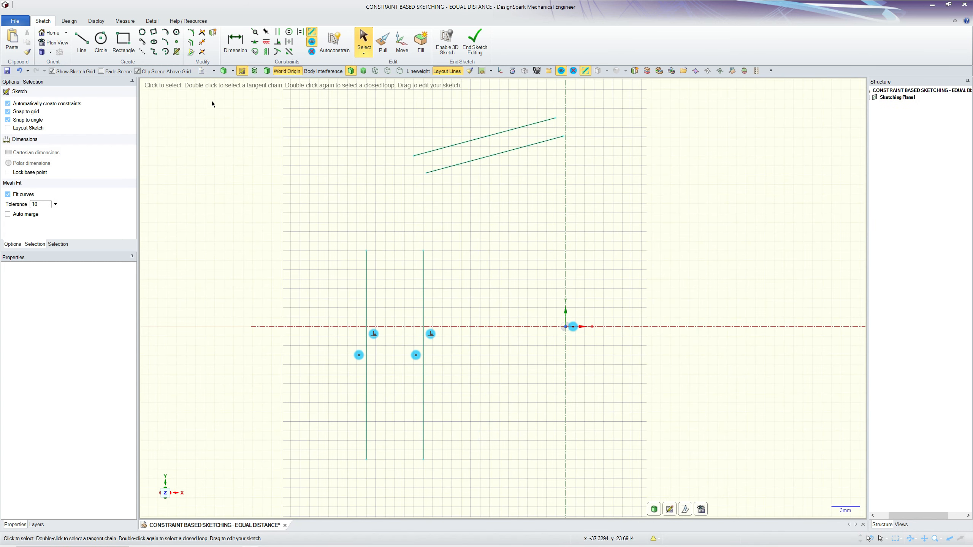
{"action": "left_click", "coordinate": [289, 42]}
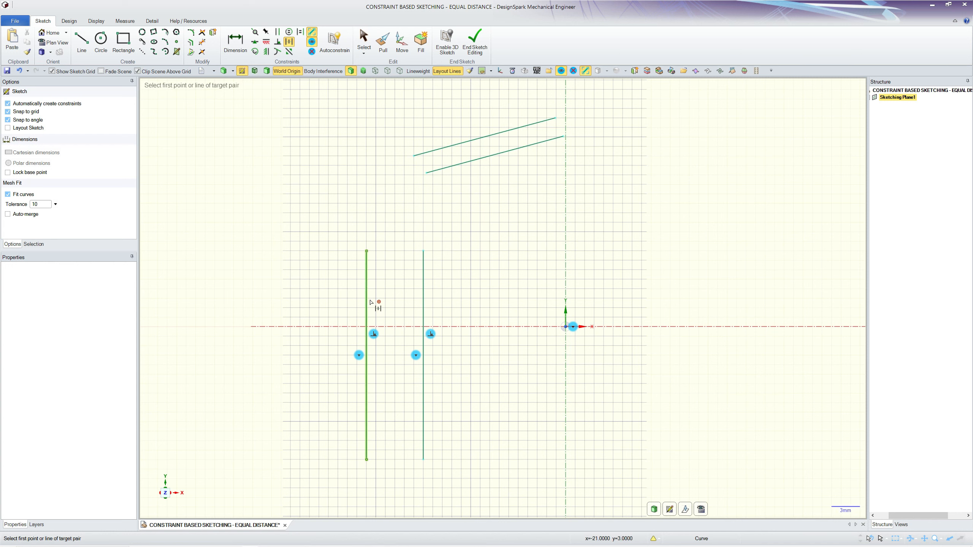
{"action": "left_click", "coordinate": [482, 141]}
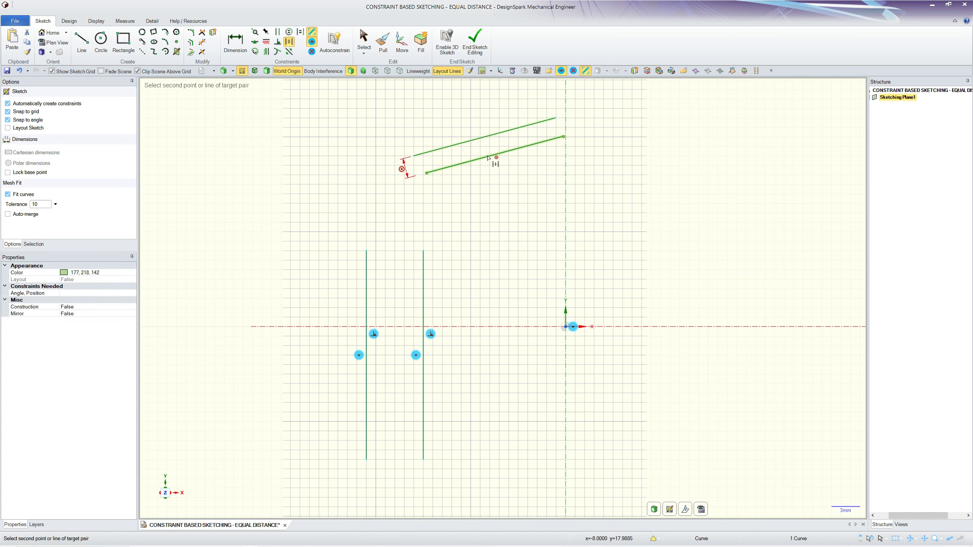
{"action": "left_click", "coordinate": [488, 158]}
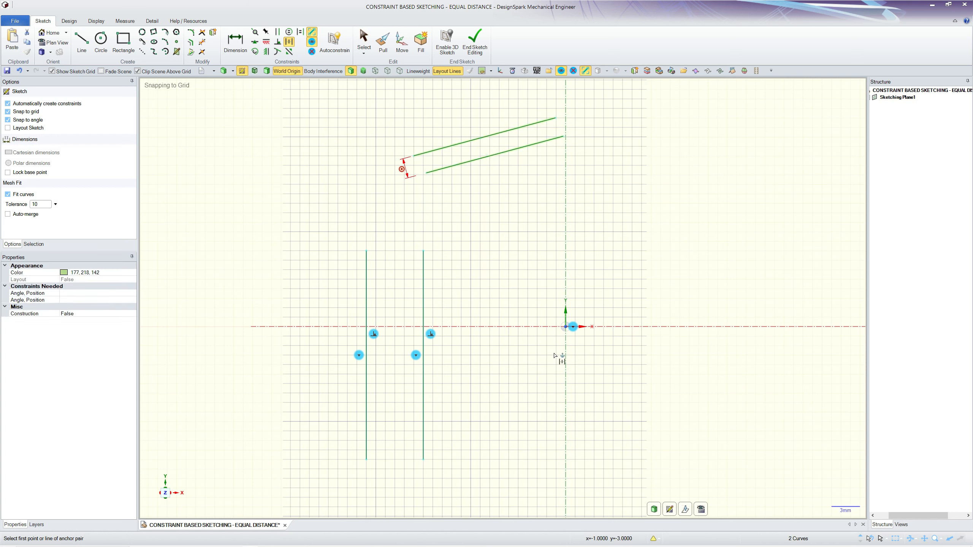
{"action": "left_click", "coordinate": [366, 291]}
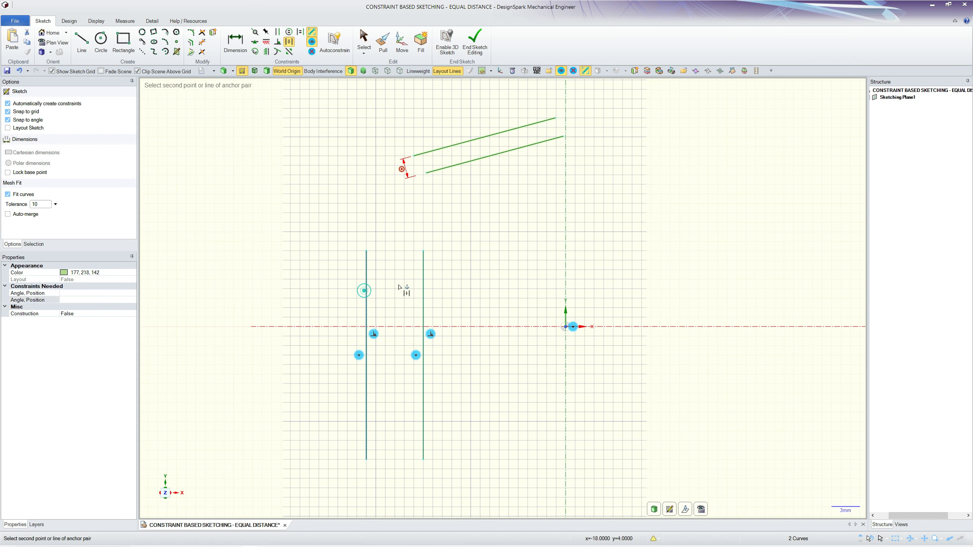
{"action": "left_click", "coordinate": [423, 297]}
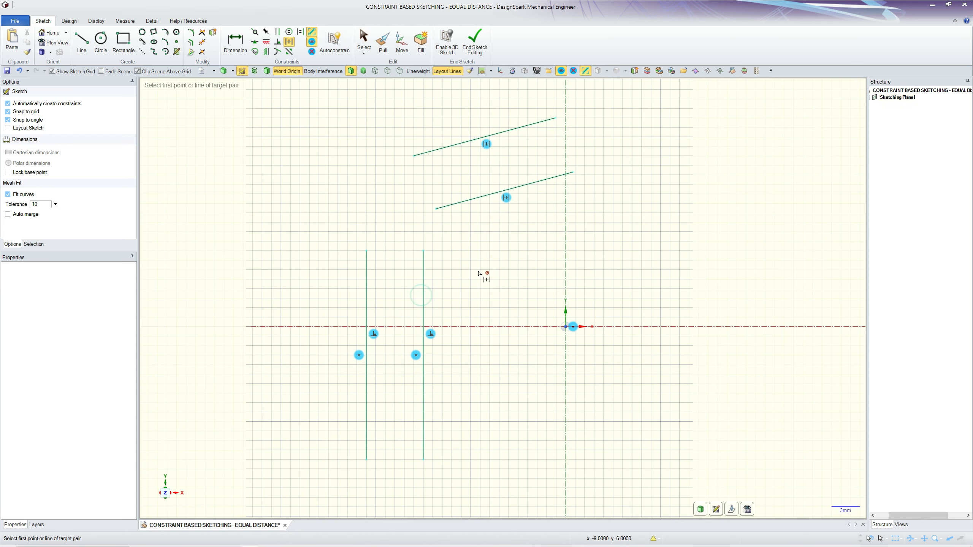
{"action": "key", "text": "Escape"}
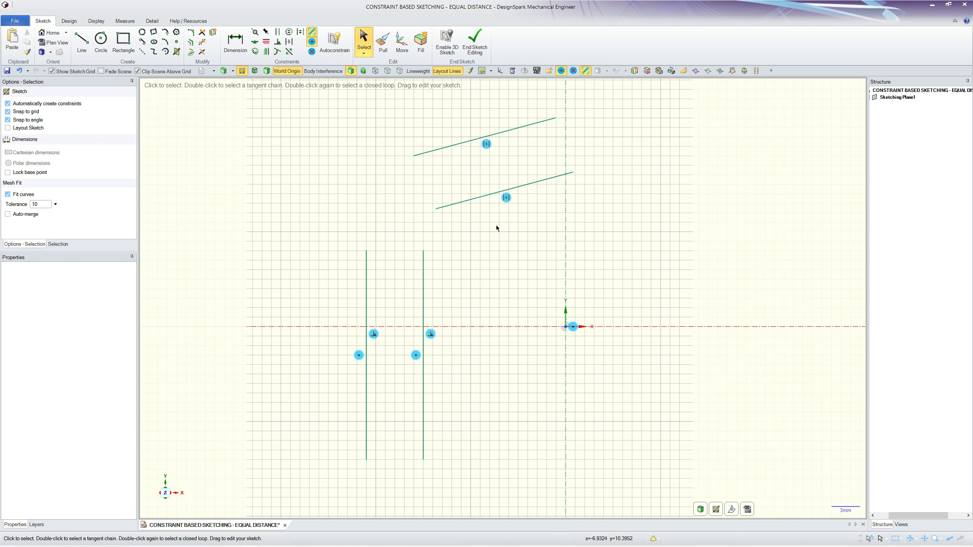
Test the equal distance constraint by moving the lower slanted line down and the right vertical line to the left.
{"action": "mouse_move", "coordinate": [489, 196]}
{"action": "left_mouse_down"}
{"action": "mouse_move", "coordinate": [503, 220]}
{"action": "mouse_move", "coordinate": [502, 192]}
{"action": "mouse_move", "coordinate": [514, 201]}
{"action": "mouse_move", "coordinate": [504, 204]}
{"action": "left_mouse_up"}
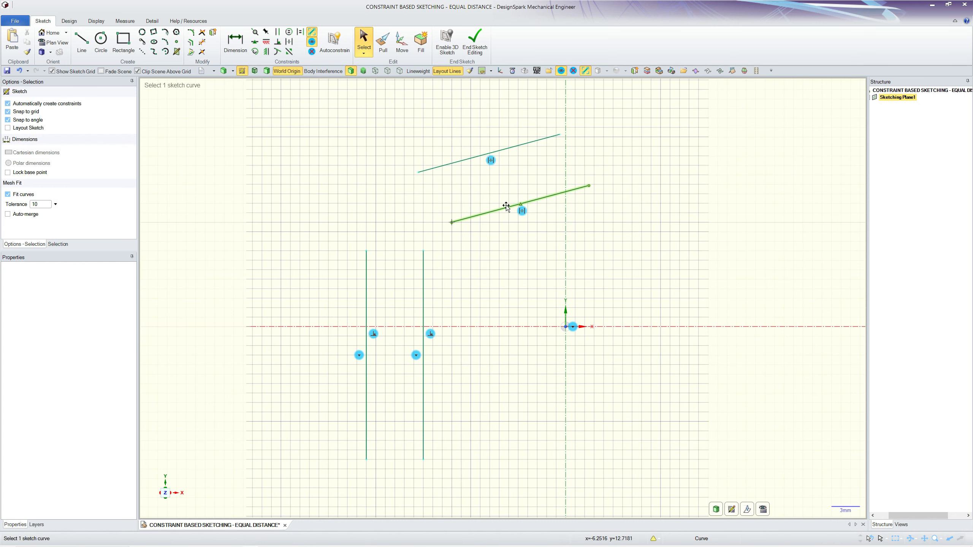
{"action": "left_click_drag", "start_coordinate": [422, 303], "coordinate": [402, 302]}
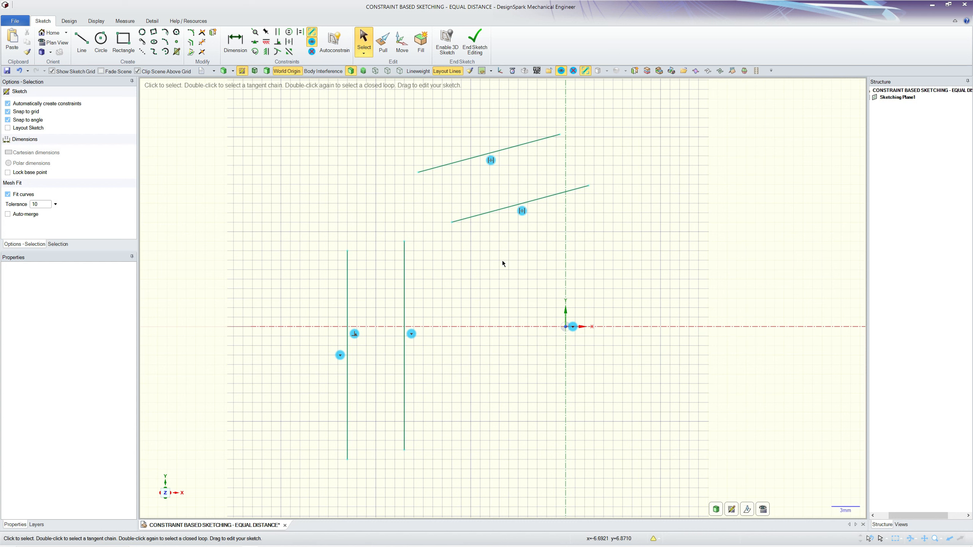
{"action": "left_click", "coordinate": [287, 150]}
Fix the upper slanted line in place and move the lower slanted line closer to it.
{"action": "left_click", "coordinate": [265, 31]}
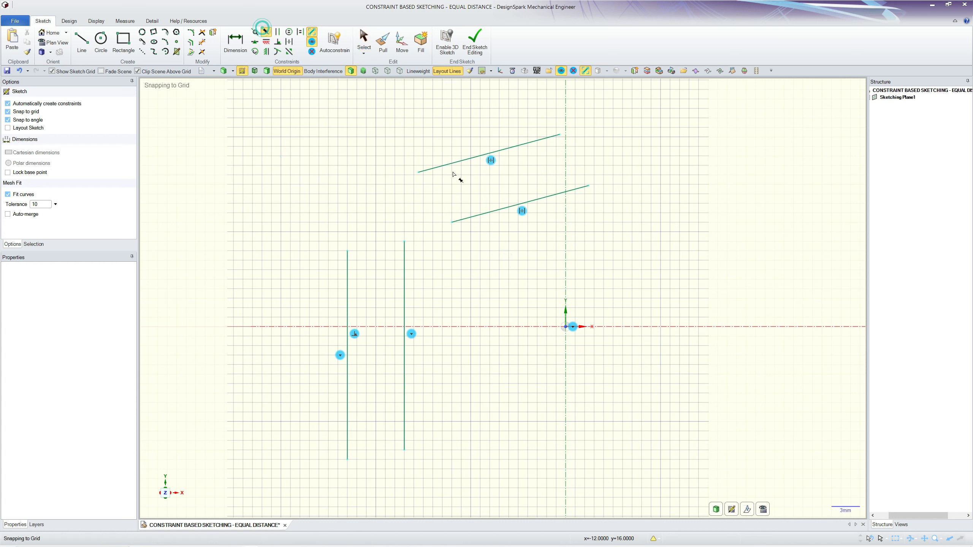
{"action": "left_click", "coordinate": [460, 161]}
{"action": "left_click", "coordinate": [520, 300]}
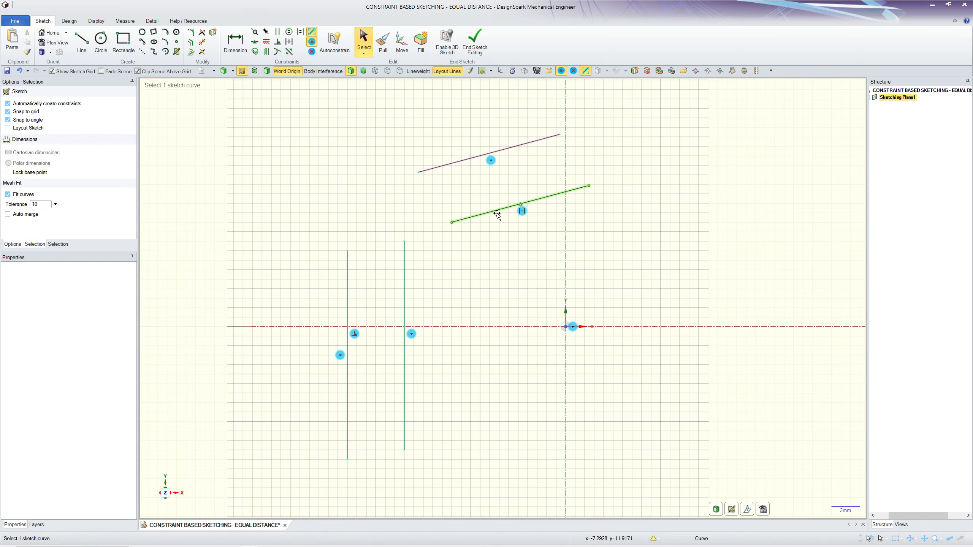
{"action": "mouse_move", "coordinate": [497, 214]}
{"action": "left_mouse_down"}
{"action": "mouse_move", "coordinate": [483, 189]}
{"action": "mouse_move", "coordinate": [503, 235]}
{"action": "mouse_move", "coordinate": [482, 185]}
{"action": "mouse_move", "coordinate": [510, 245]}
{"action": "mouse_move", "coordinate": [478, 182]}
{"action": "left_mouse_up"}
Delete all four sketch lines and place a sketch point at about x -13, y 12 mm.
{"action": "mouse_move", "coordinate": [648, 480]}
{"action": "left_mouse_down"}
{"action": "mouse_move", "coordinate": [303, 159]}
{"action": "mouse_move", "coordinate": [295, 138]}
{"action": "left_mouse_up"}
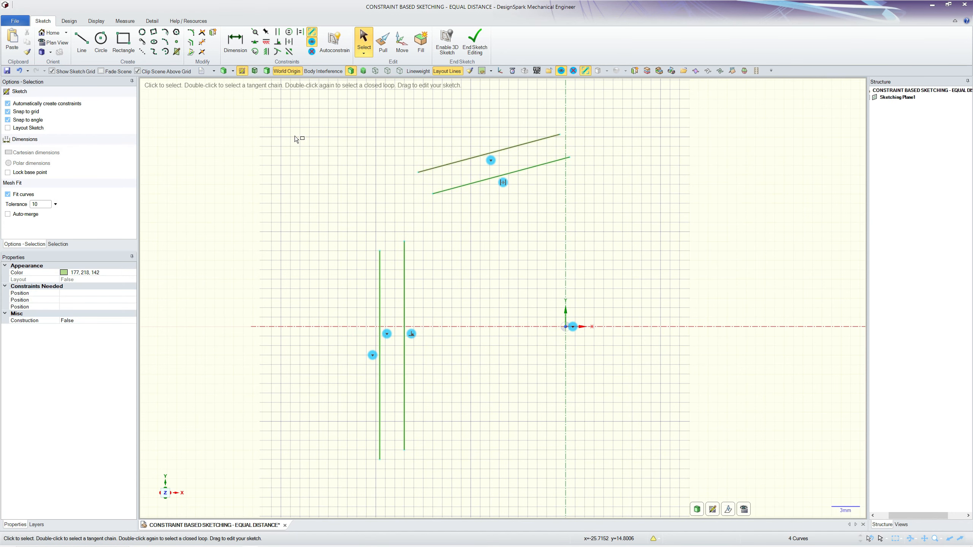
{"action": "key", "text": "Delete"}
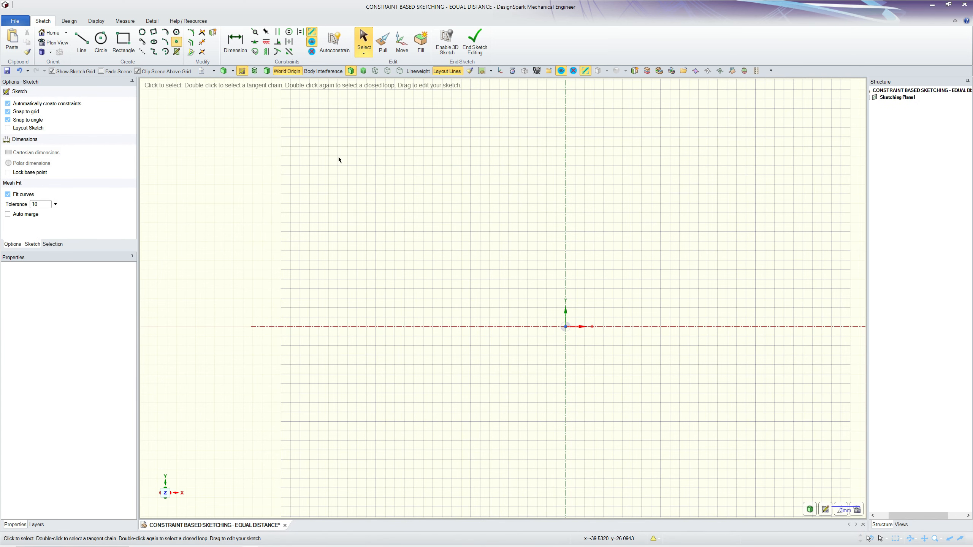
{"action": "left_click", "coordinate": [442, 213]}
{"action": "key", "text": "Escape"}
Draw a circle about 7.2 mm in diameter centred at (-3, 19) and another about 8.5 mm in diameter centred at (-13, -2).
{"action": "left_click", "coordinate": [100, 39]}
{"action": "left_click", "coordinate": [537, 146]}
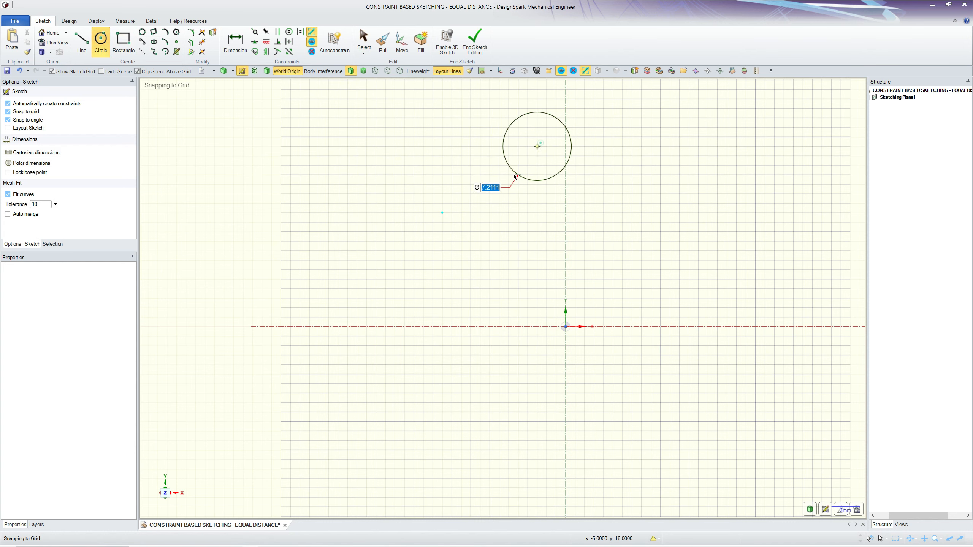
{"action": "left_click", "coordinate": [515, 177]}
{"action": "left_click", "coordinate": [442, 346]}
{"action": "left_click", "coordinate": [418, 316]}
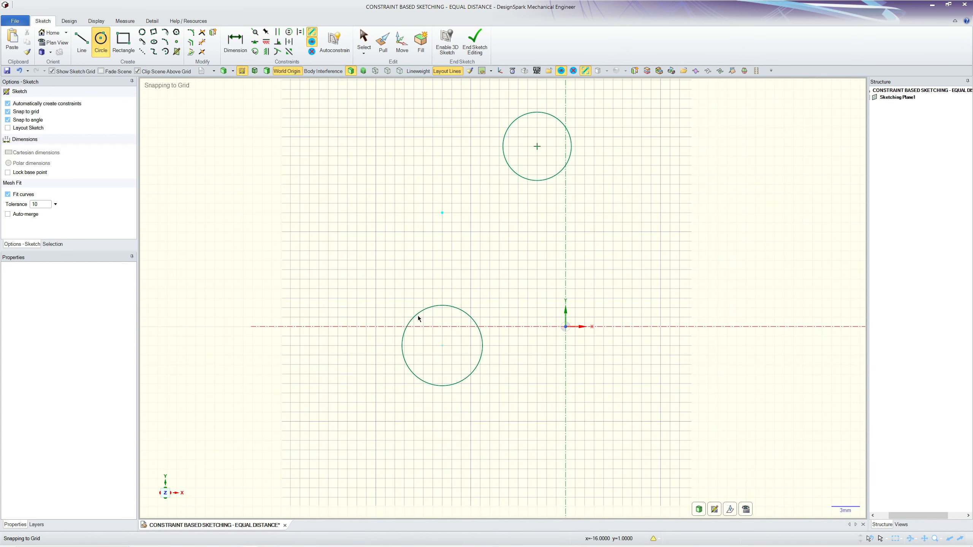
{"action": "key", "text": "Escape"}
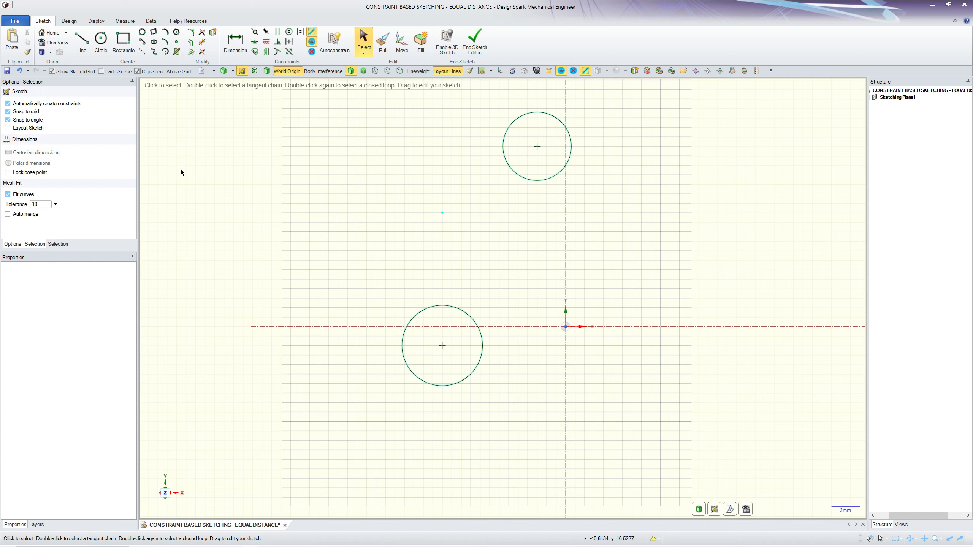
Apply an equal radius constraint to the upper circle with the lower circle as its reference.
{"action": "left_click", "coordinate": [289, 33]}
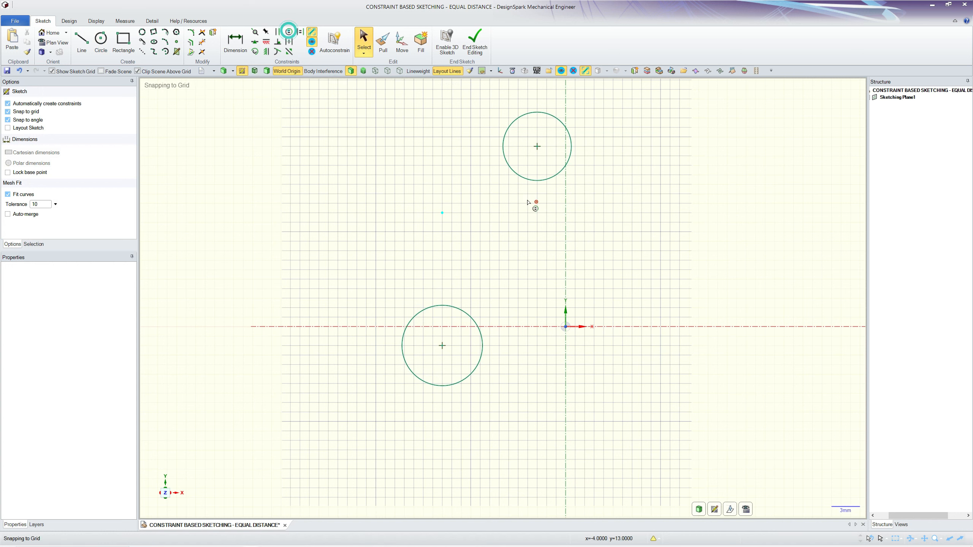
{"action": "left_click", "coordinate": [533, 182]}
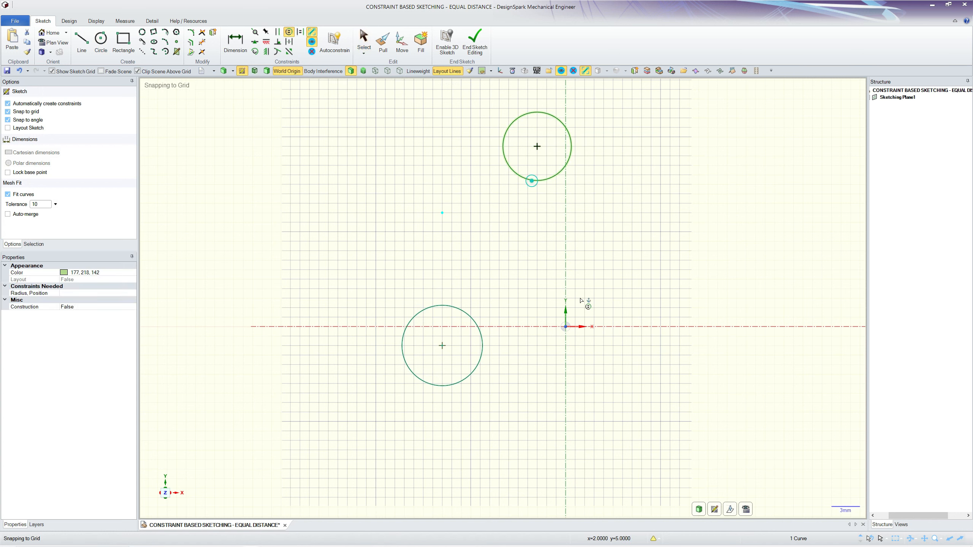
{"action": "left_click", "coordinate": [483, 324]}
Dimension the lower circle's diameter and set it to 5 mm.
{"action": "key", "text": "d"}
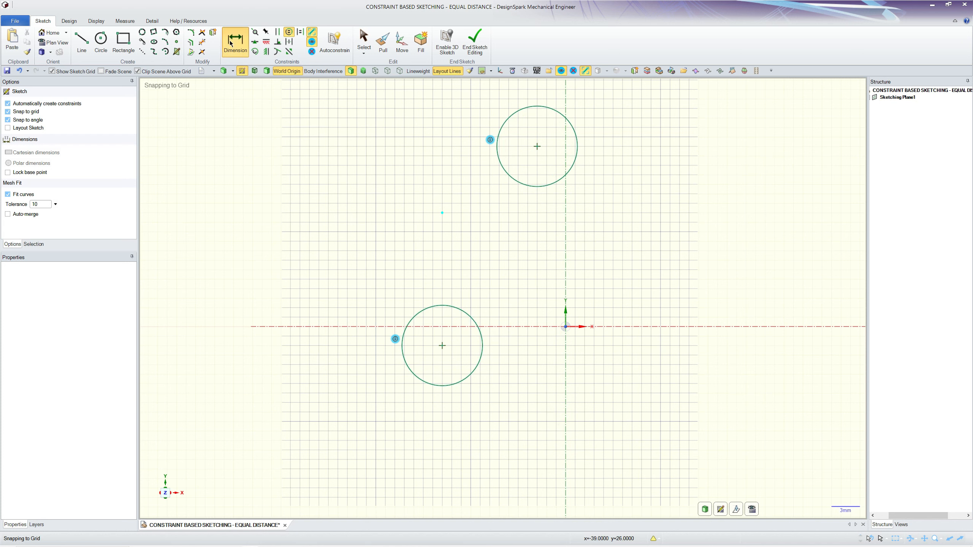
{"action": "left_click", "coordinate": [479, 367]}
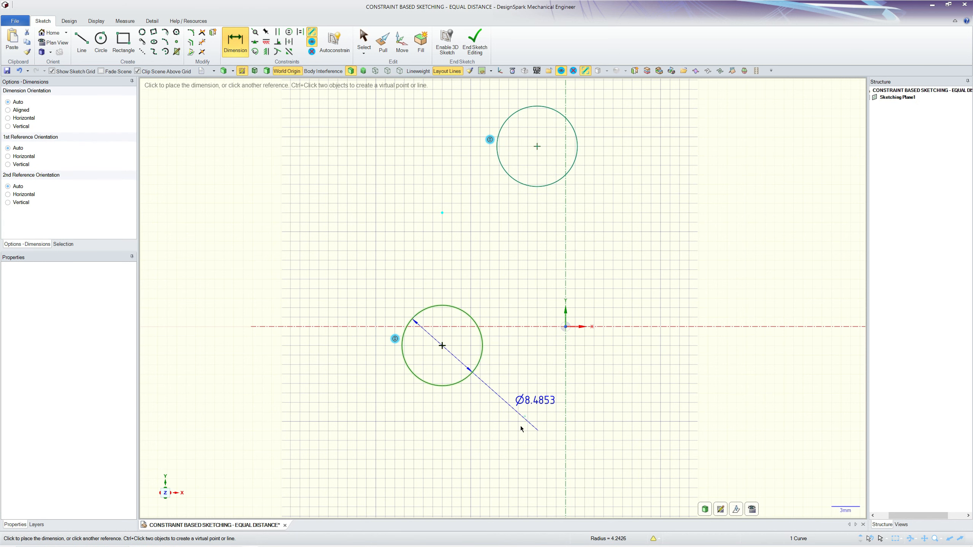
{"action": "left_click", "coordinate": [538, 429]}
{"action": "left_click", "coordinate": [536, 399]}
{"action": "type", "text": "5"}
{"action": "key", "text": "Return"}
{"action": "key", "text": "s"}
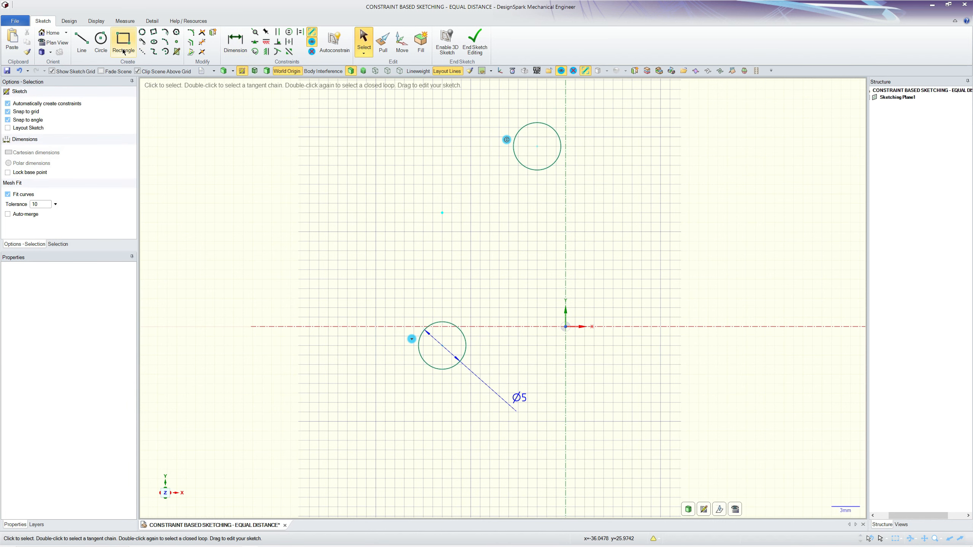
Fix the sketch point between the two circles in place.
{"action": "left_click", "coordinate": [265, 32]}
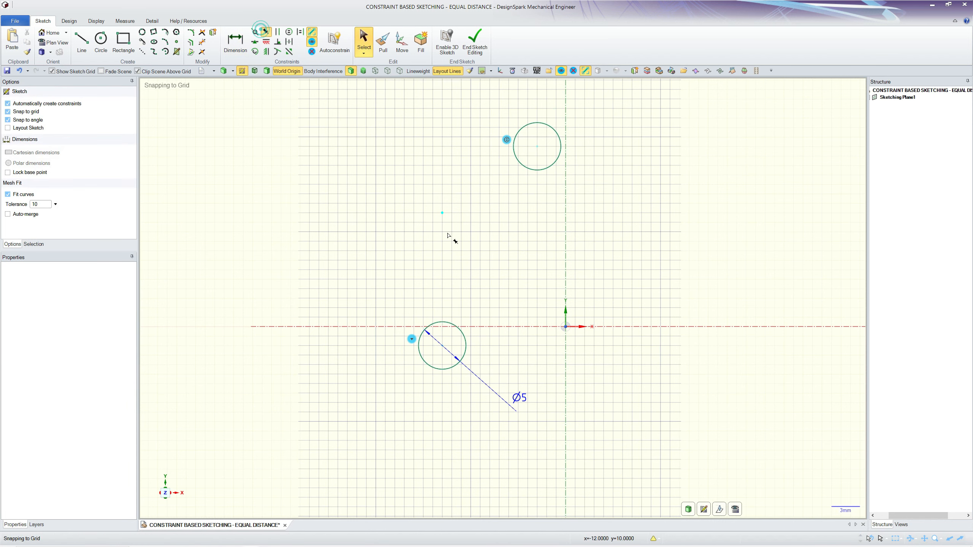
{"action": "key", "text": "s"}
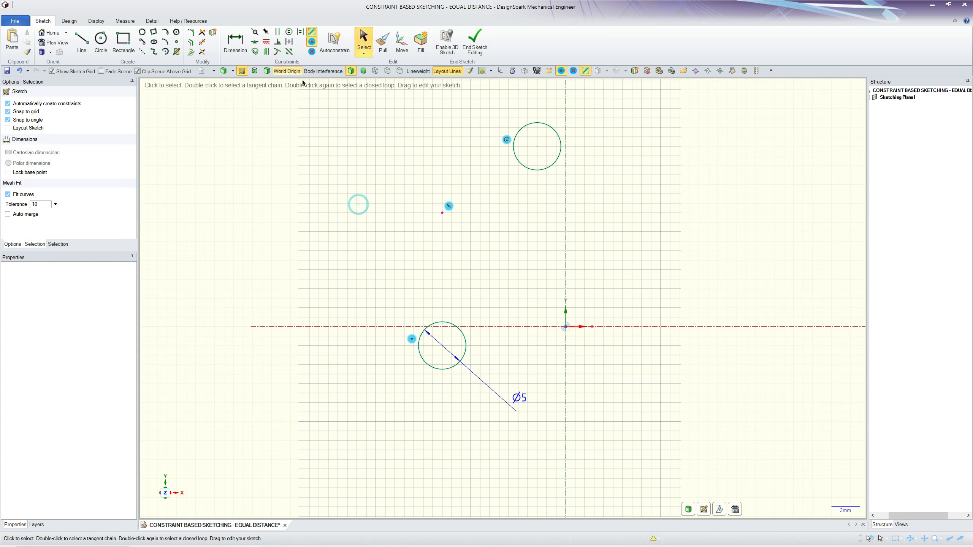
Make the point's distance to the upper circle's centre equal its distance to the lower circle's centre, and move the upper circle down.
{"action": "left_click", "coordinate": [290, 42]}
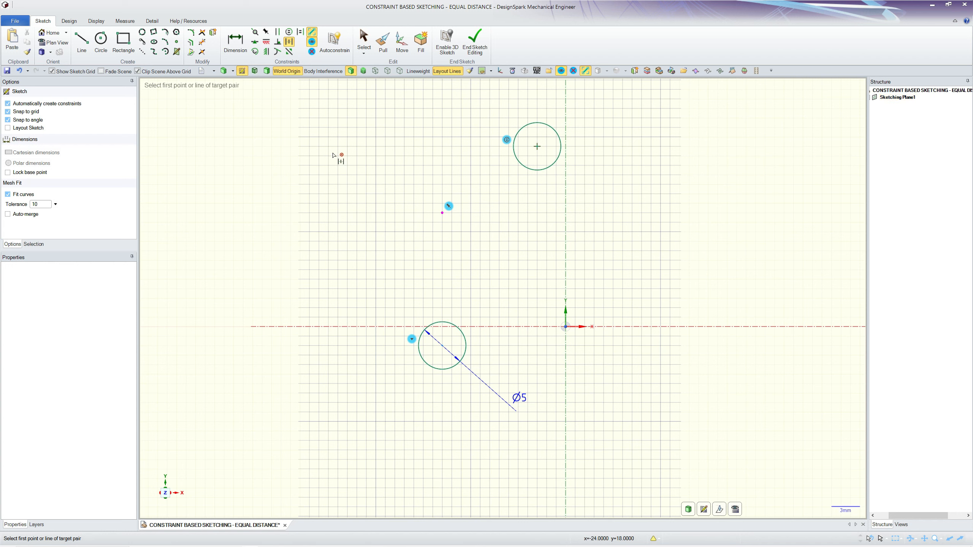
{"action": "left_click", "coordinate": [537, 147]}
{"action": "left_click", "coordinate": [442, 213]}
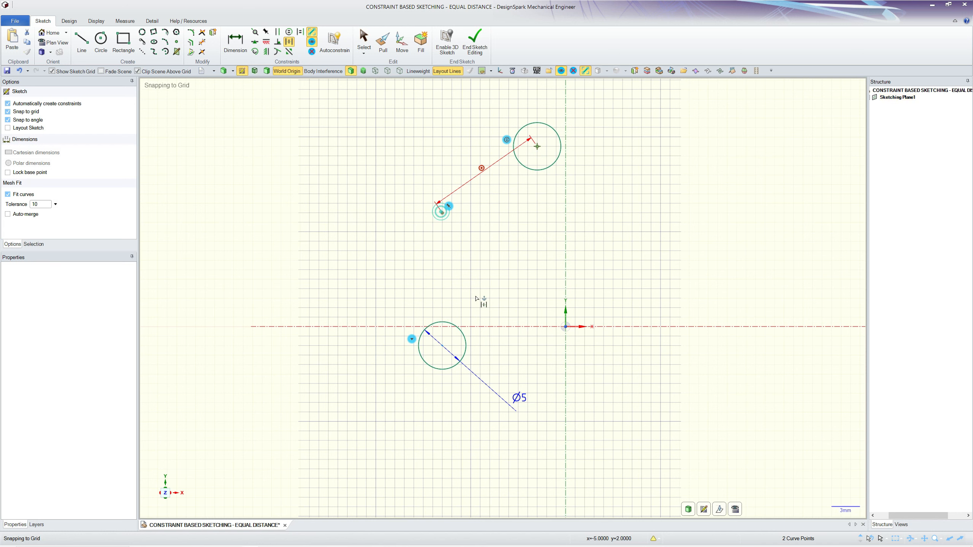
{"action": "left_click", "coordinate": [442, 213]}
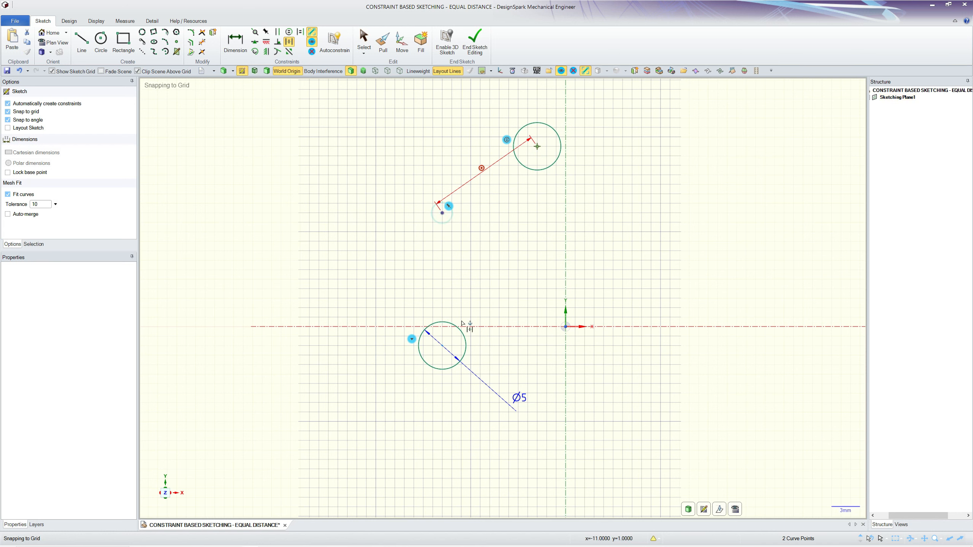
{"action": "left_click", "coordinate": [443, 346]}
{"action": "key", "text": "Escape"}
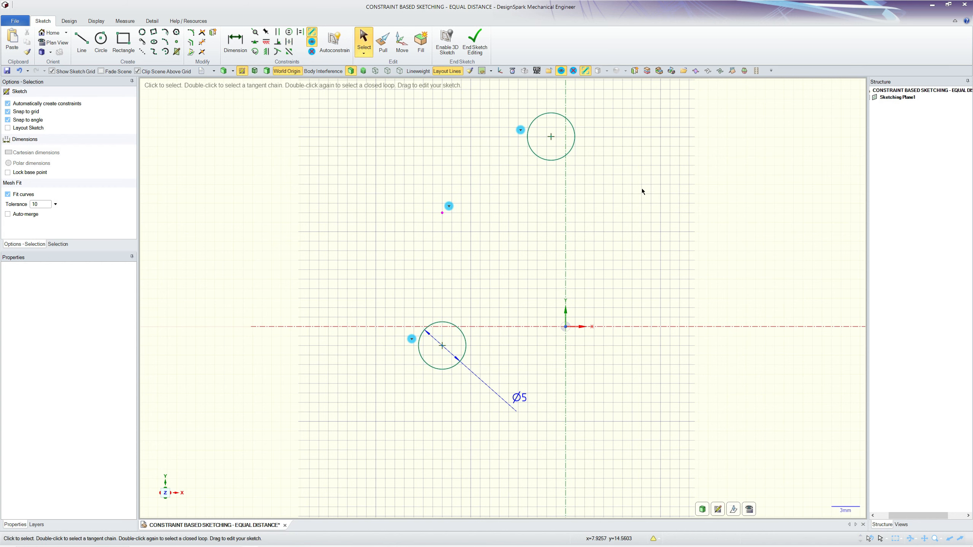
{"action": "left_click_drag", "start_coordinate": [551, 137], "coordinate": [555, 175]}
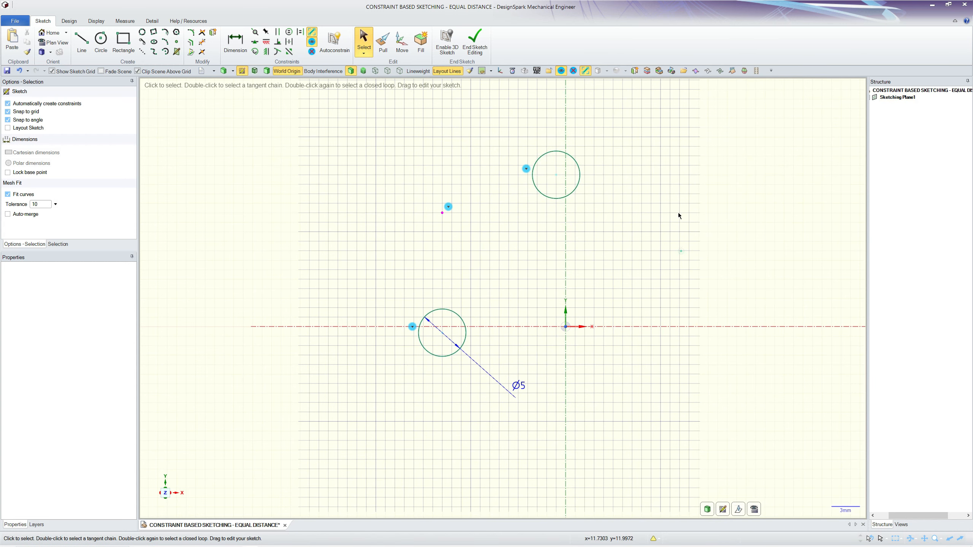
Try deleting the equal distance constraint from the upper circle's centre, and undo the deletion.
{"action": "mouse_move", "coordinate": [526, 169]}
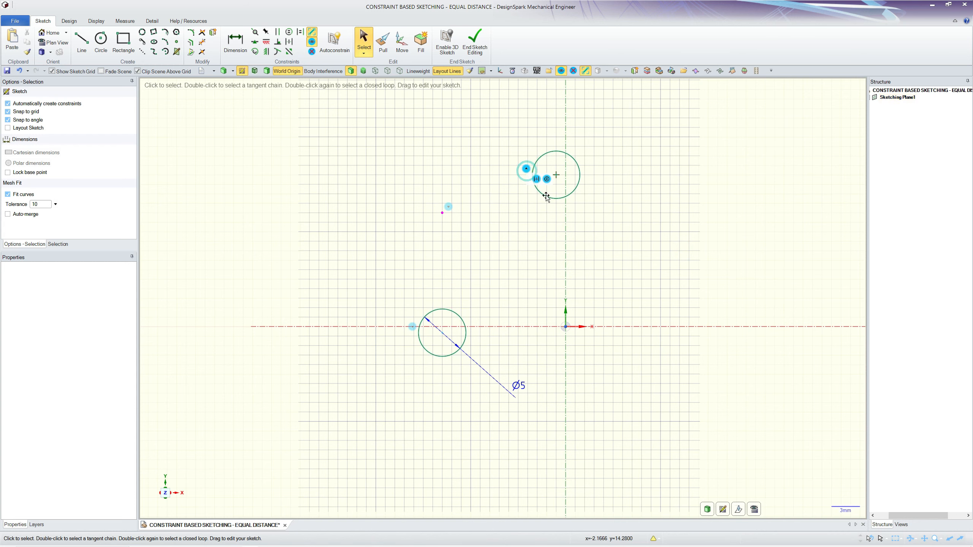
{"action": "scroll", "coordinate": [537, 181], "scroll_direction": "up", "scroll_amount": 2}
{"action": "scroll", "coordinate": [690, 308], "scroll_direction": "down", "scroll_amount": 1}
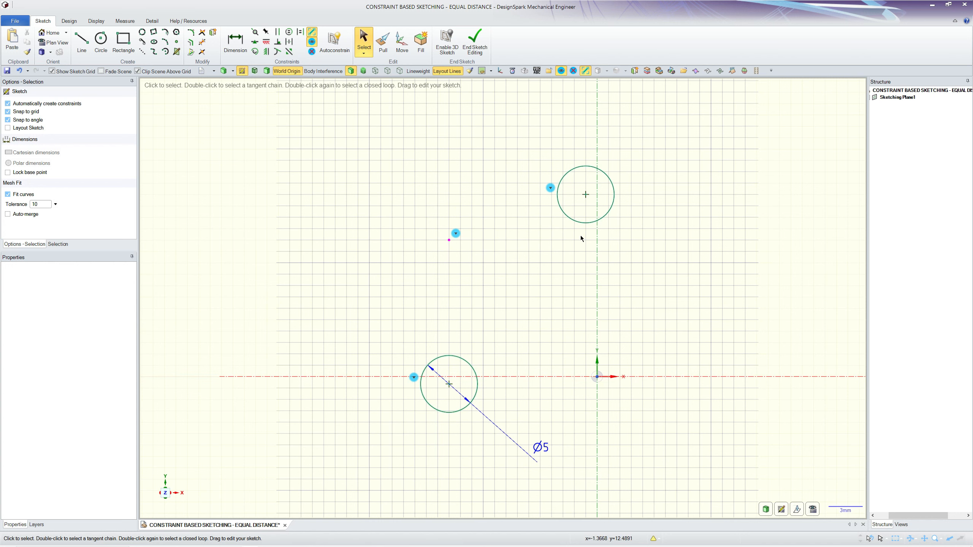
{"action": "left_click", "coordinate": [586, 196]}
{"action": "mouse_move", "coordinate": [593, 174]}
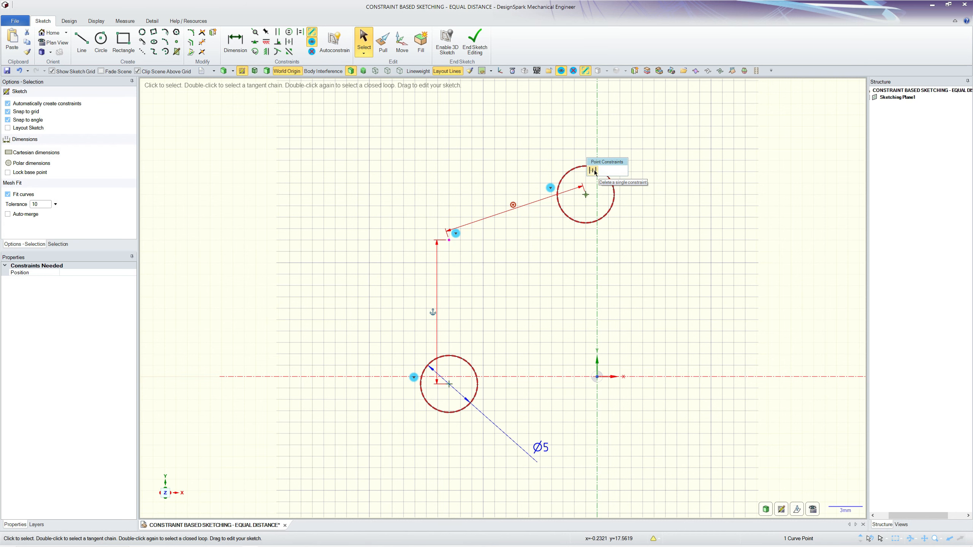
{"action": "left_click", "coordinate": [593, 171]}
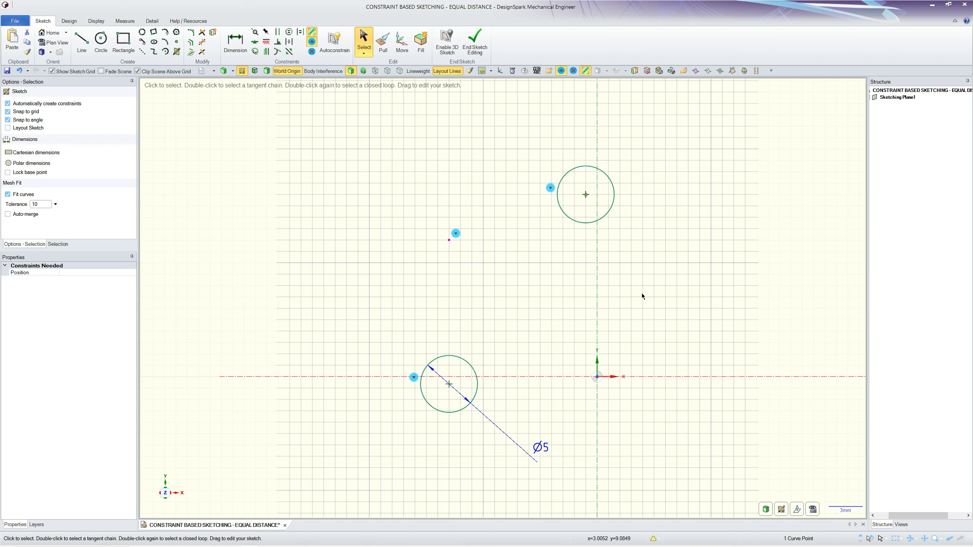
{"action": "mouse_move", "coordinate": [550, 191]}
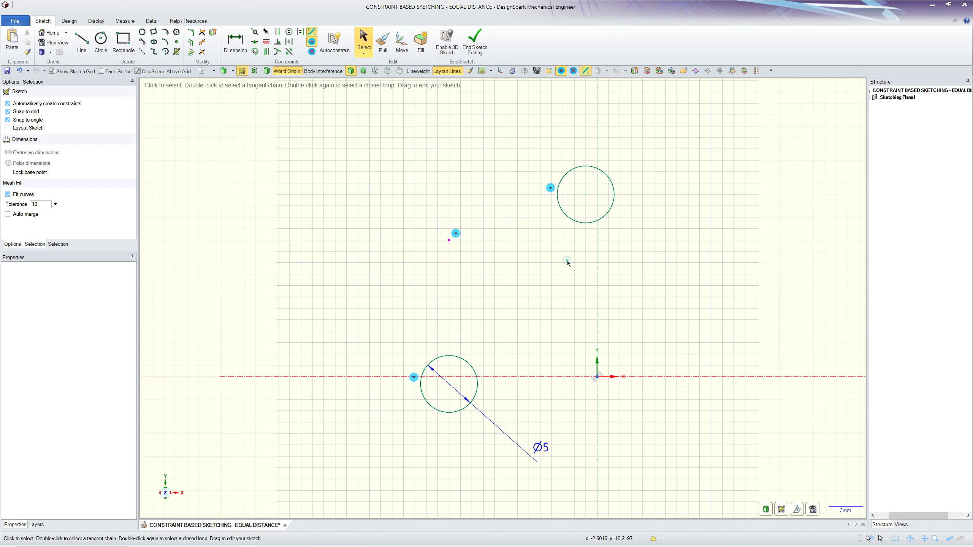
{"action": "key", "text": "ctrl+z"}
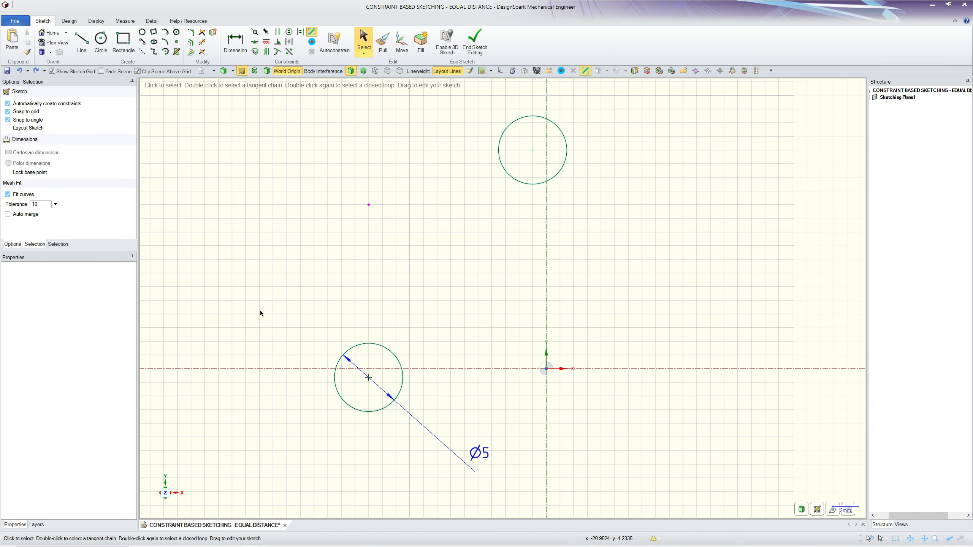
Draw a rectangle 28 mm wide and 44 mm high beside the existing circles.
{"action": "scroll", "coordinate": [242, 297], "scroll_direction": "down", "scroll_amount": 5}
{"action": "left_click", "coordinate": [124, 41]}
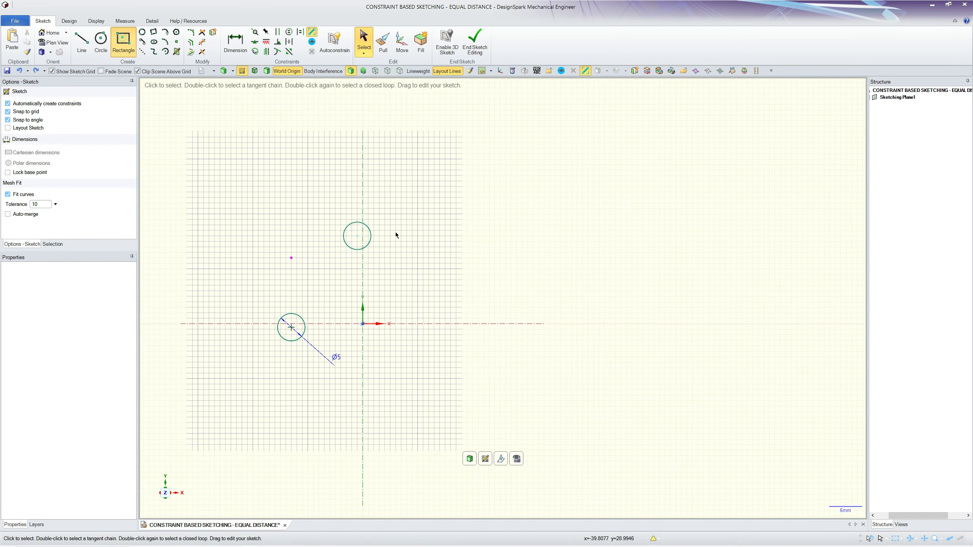
{"action": "left_click", "coordinate": [465, 174]}
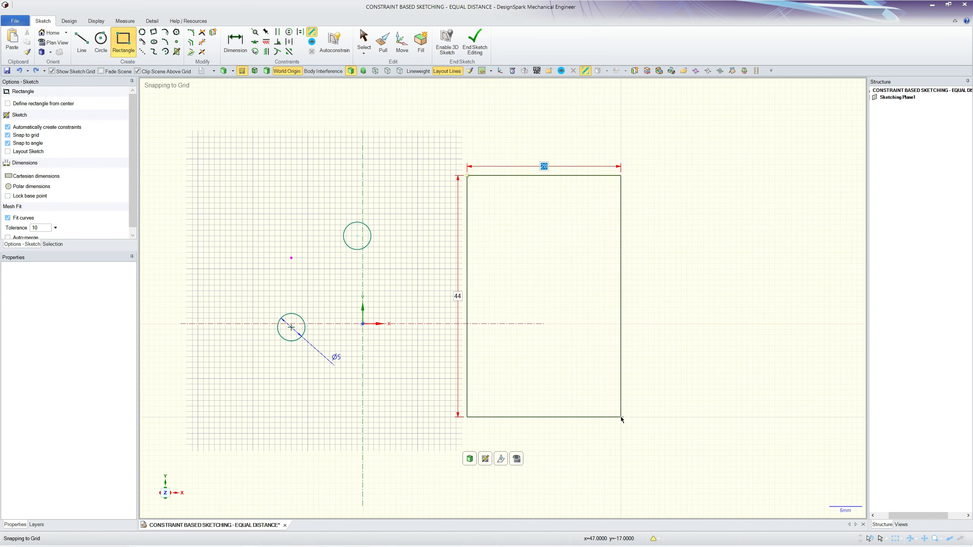
{"action": "left_click", "coordinate": [620, 416]}
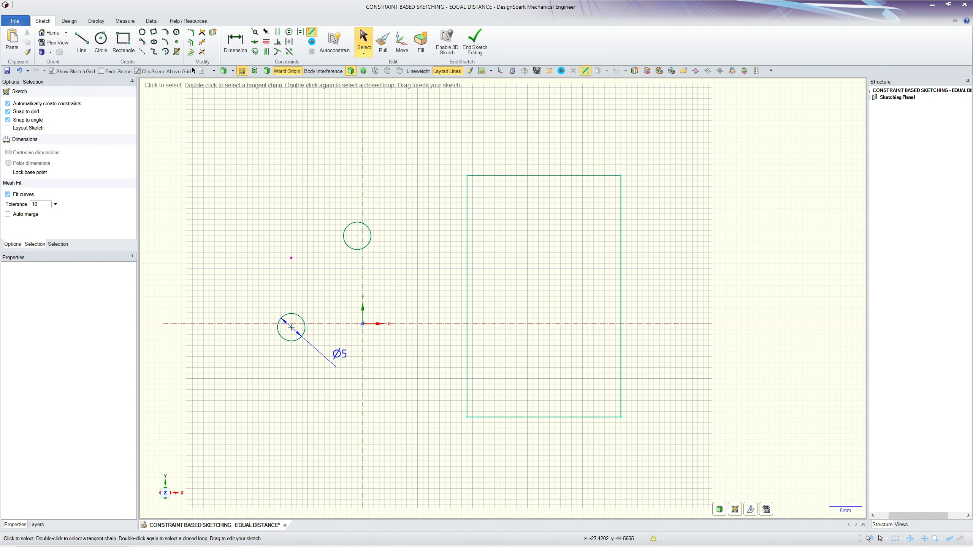
Offset the rectangle inward by about 4 mm with corners closed sharply.
{"action": "left_click", "coordinate": [191, 44]}
{"action": "left_click", "coordinate": [511, 174]}
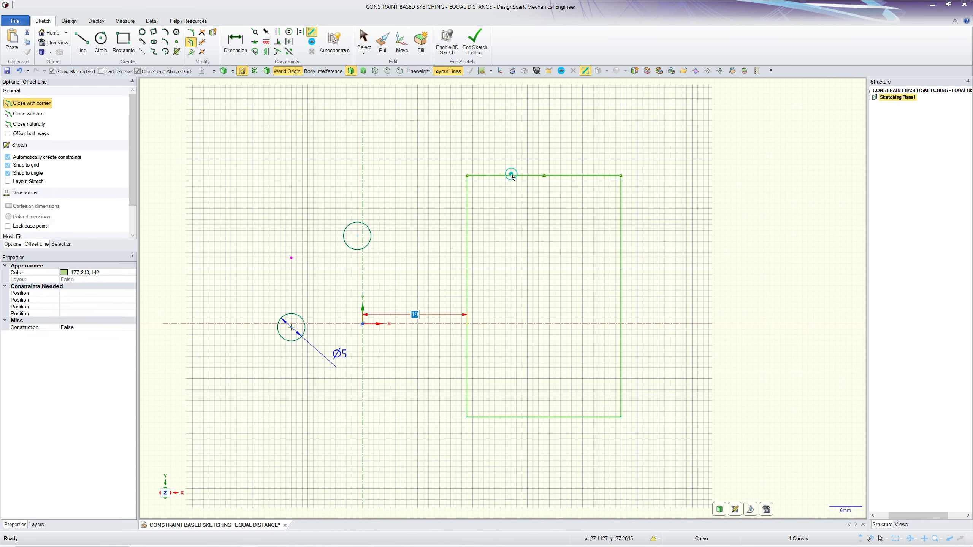
{"action": "left_click", "coordinate": [517, 198]}
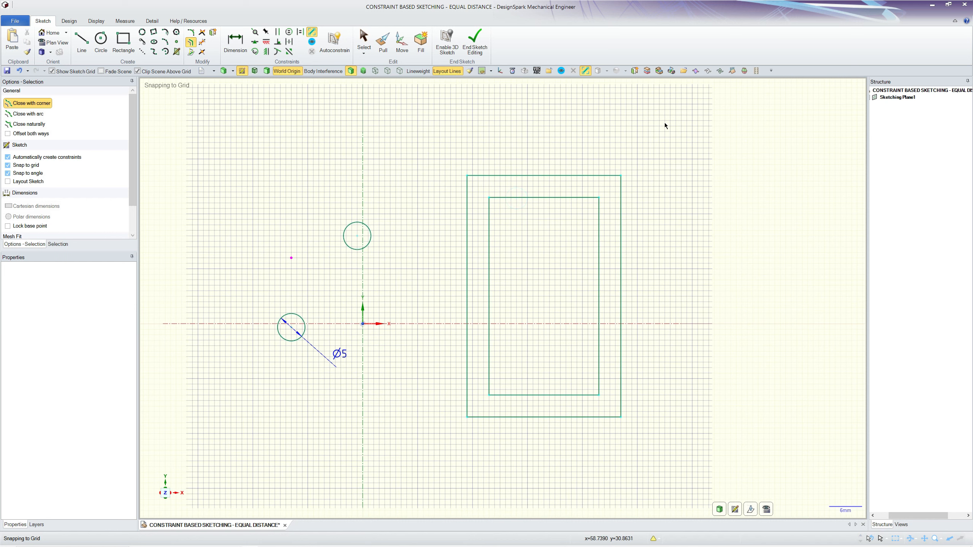
{"action": "key", "text": "Escape"}
Convert the four lines of the inner rectangle to construction geometry.
{"action": "left_click_drag", "start_coordinate": [483, 187], "coordinate": [607, 405]}
{"action": "right_click", "coordinate": [606, 404]}
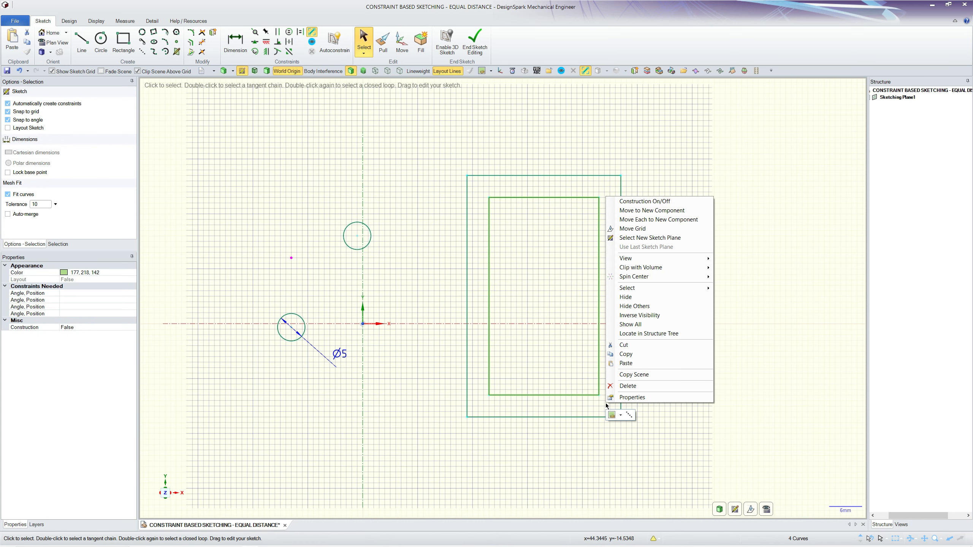
{"action": "left_click", "coordinate": [645, 201]}
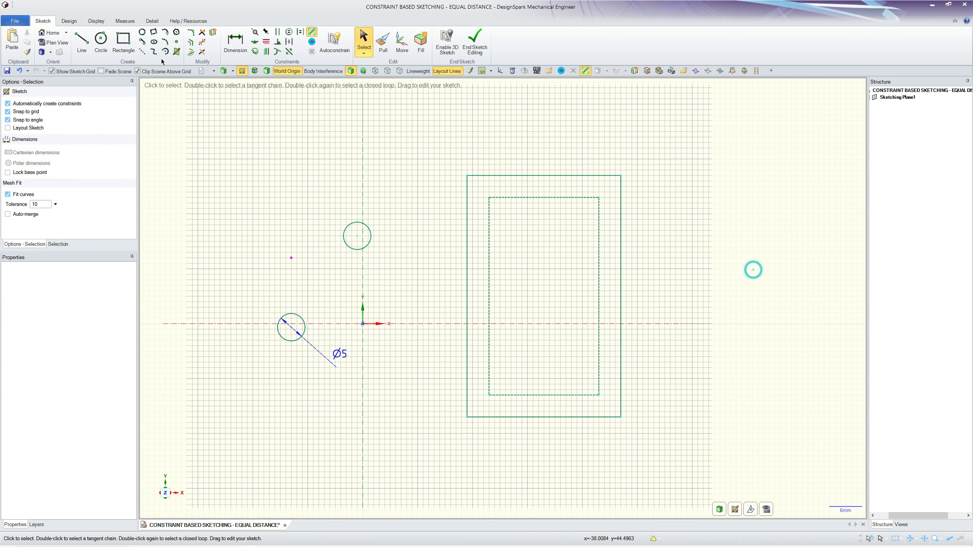
Draw a 4 mm diameter circle centred on the construction rectangle's upper-left corner and turn on the display of sketch constraints.
{"action": "left_click", "coordinate": [100, 38]}
{"action": "scroll", "coordinate": [627, 246], "scroll_direction": "up", "scroll_amount": 2}
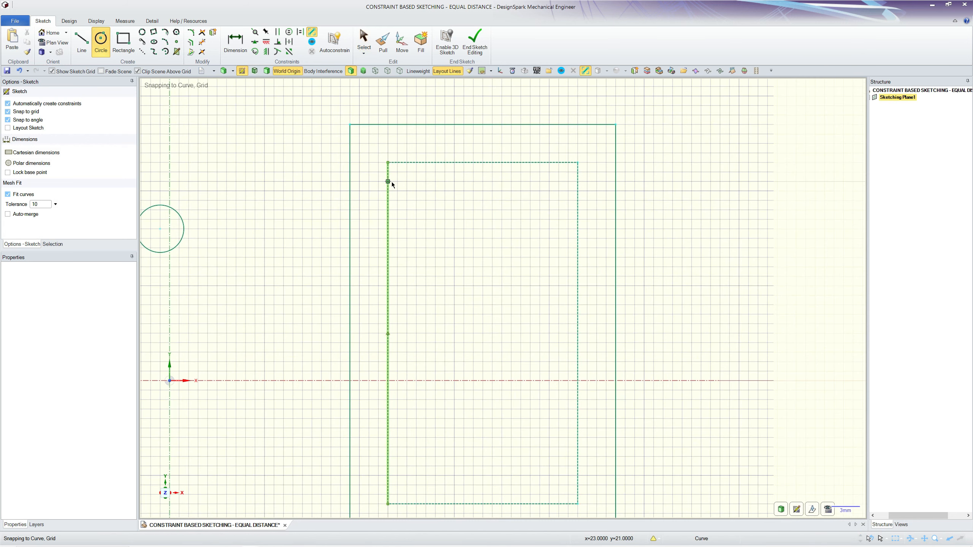
{"action": "left_click", "coordinate": [388, 163]}
{"action": "left_click", "coordinate": [388, 143]}
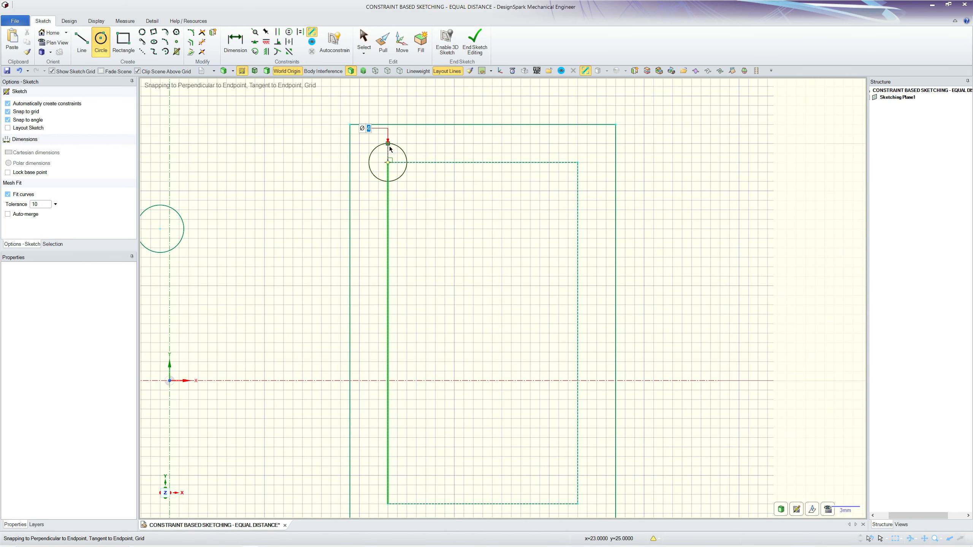
{"action": "key", "text": "Escape"}
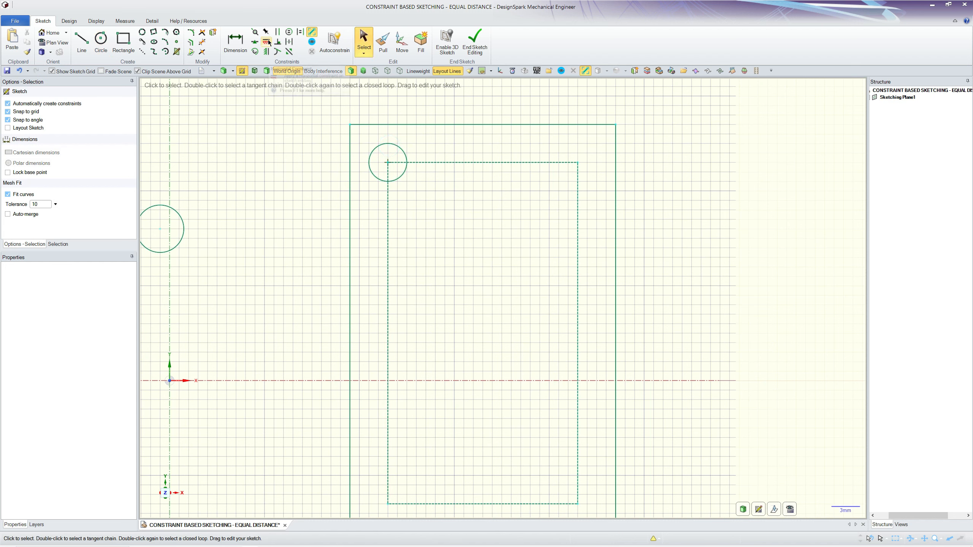
{"action": "left_click", "coordinate": [311, 43]}
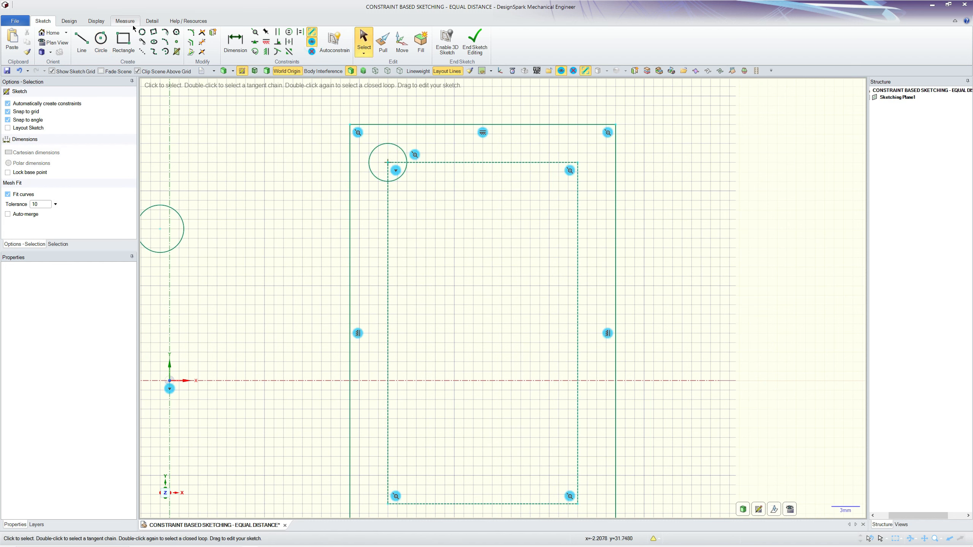
Draw a circle of equal radius centred on the construction rectangle's upper-right corner.
{"action": "left_click", "coordinate": [101, 39]}
{"action": "left_click", "coordinate": [578, 163]}
{"action": "left_click", "coordinate": [579, 146]}
{"action": "scroll", "coordinate": [565, 126], "scroll_direction": "down", "scroll_amount": 3}
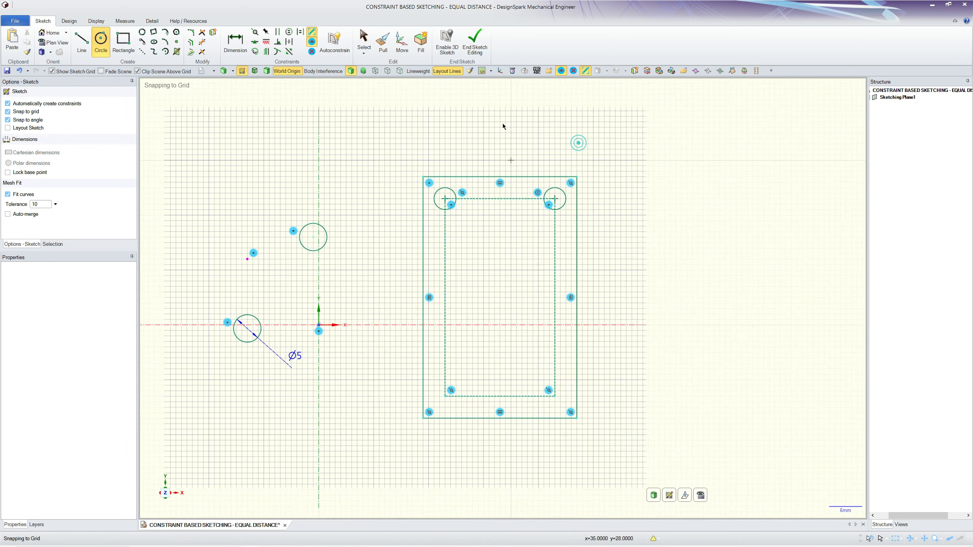
{"action": "scroll", "coordinate": [424, 424], "scroll_direction": "up", "scroll_amount": 4}
{"action": "scroll", "coordinate": [458, 310], "scroll_direction": "down", "scroll_amount": 1}
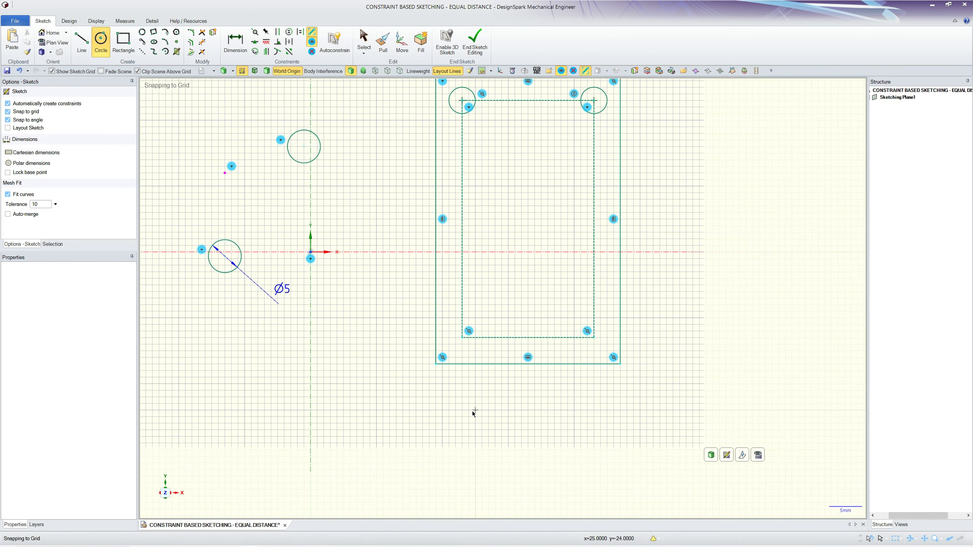
{"action": "left_click", "coordinate": [462, 337]}
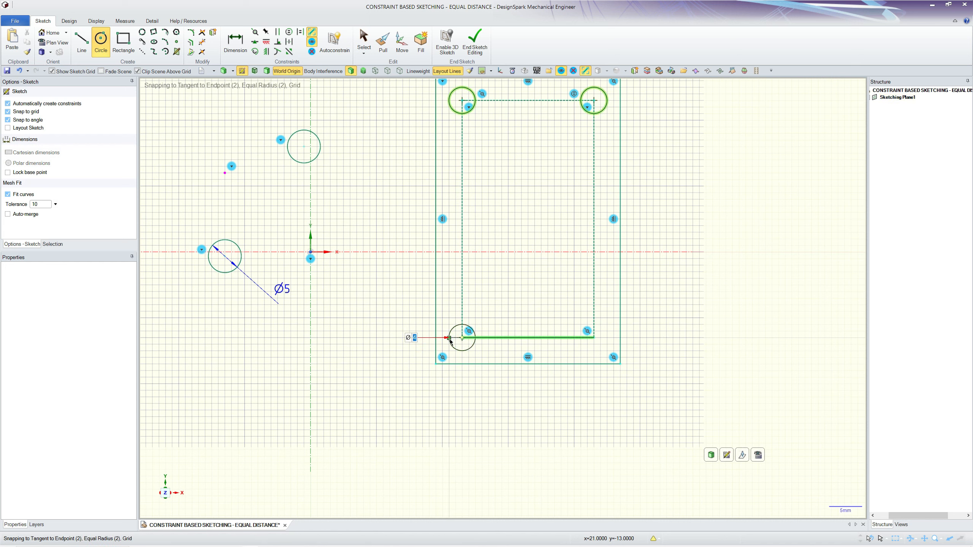
{"action": "left_click", "coordinate": [451, 339]}
{"action": "key", "text": "ctrl+z"}
Draw circles of equal radius, 4 mm in diameter, centred on the construction rectangle's lower-left and lower-right corners.
{"action": "left_click", "coordinate": [462, 338]}
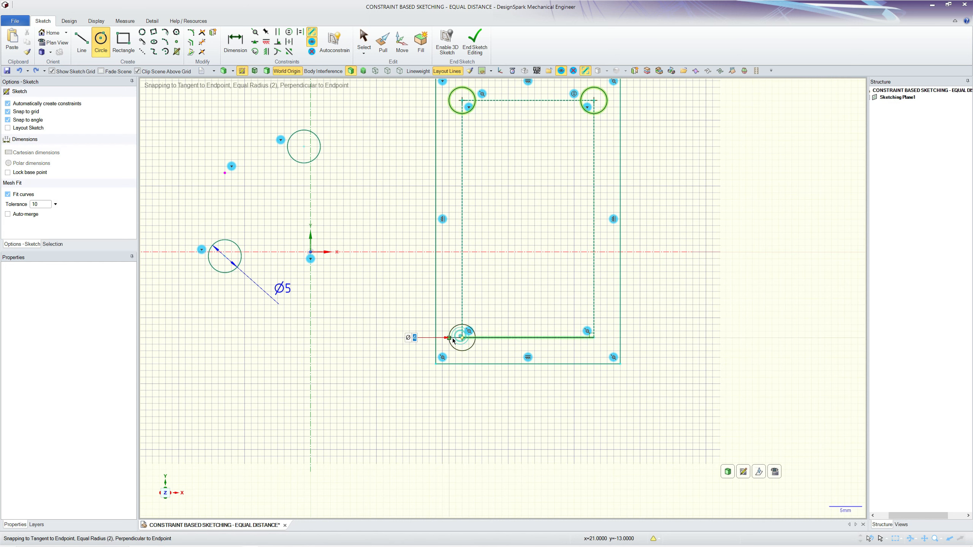
{"action": "left_click", "coordinate": [448, 340]}
{"action": "left_click", "coordinate": [594, 338]}
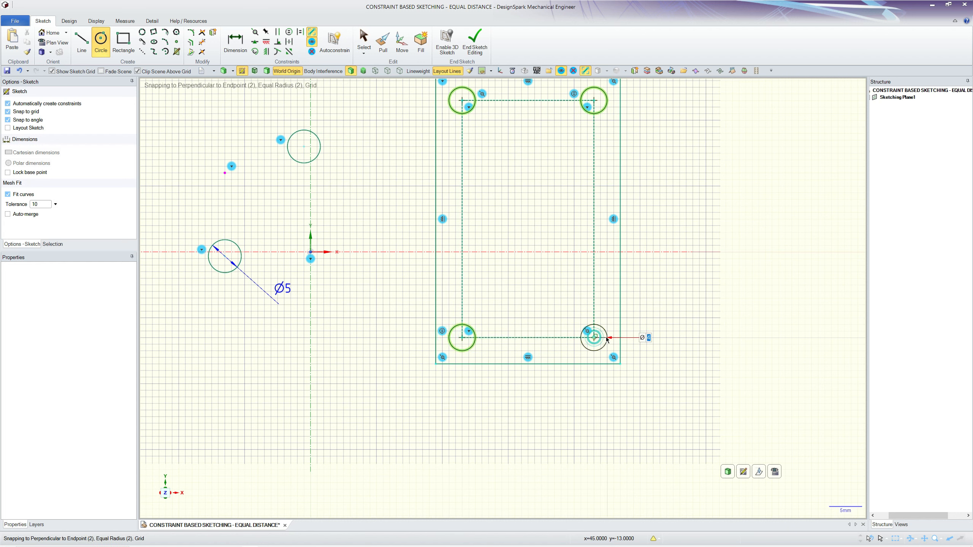
{"action": "left_click", "coordinate": [607, 339]}
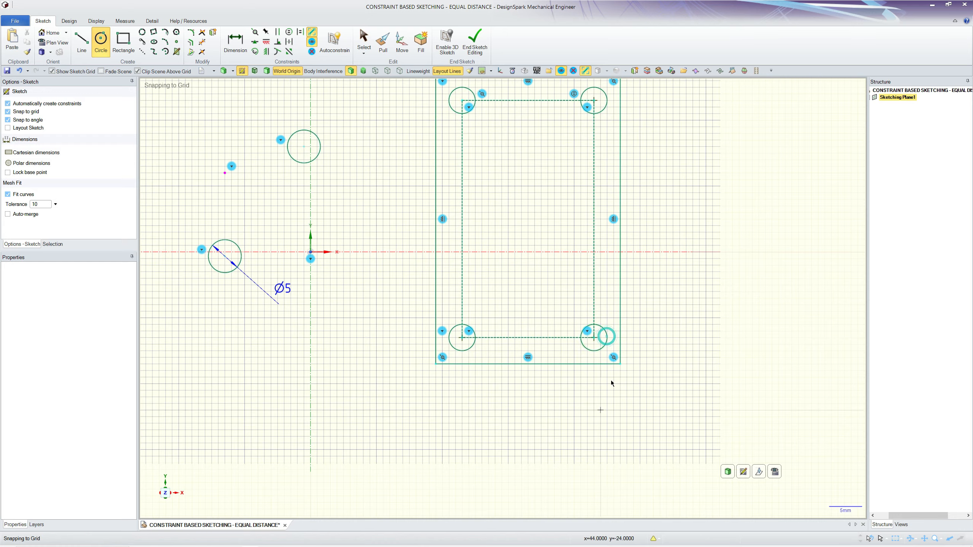
{"action": "scroll", "coordinate": [659, 291], "scroll_direction": "up", "scroll_amount": 2}
{"action": "scroll", "coordinate": [658, 423], "scroll_direction": "down", "scroll_amount": 2}
{"action": "scroll", "coordinate": [657, 420], "scroll_direction": "up", "scroll_amount": 2}
{"action": "scroll", "coordinate": [653, 426], "scroll_direction": "down", "scroll_amount": 2}
{"action": "key", "text": "Escape"}
Enlarge the upper-right corner circle to test the equal radius constraints, and undo the resize.
{"action": "scroll", "coordinate": [618, 178], "scroll_direction": "up", "scroll_amount": 1}
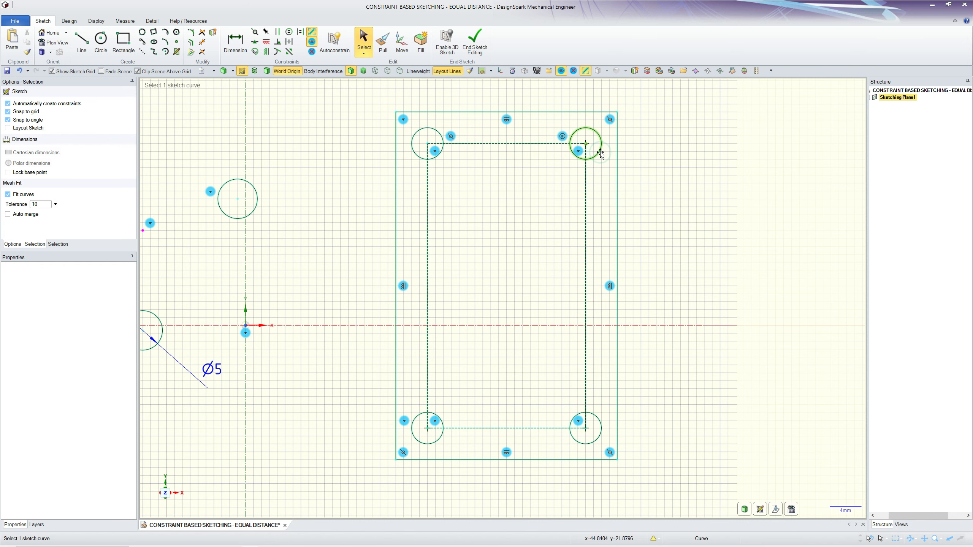
{"action": "left_click", "coordinate": [600, 152]}
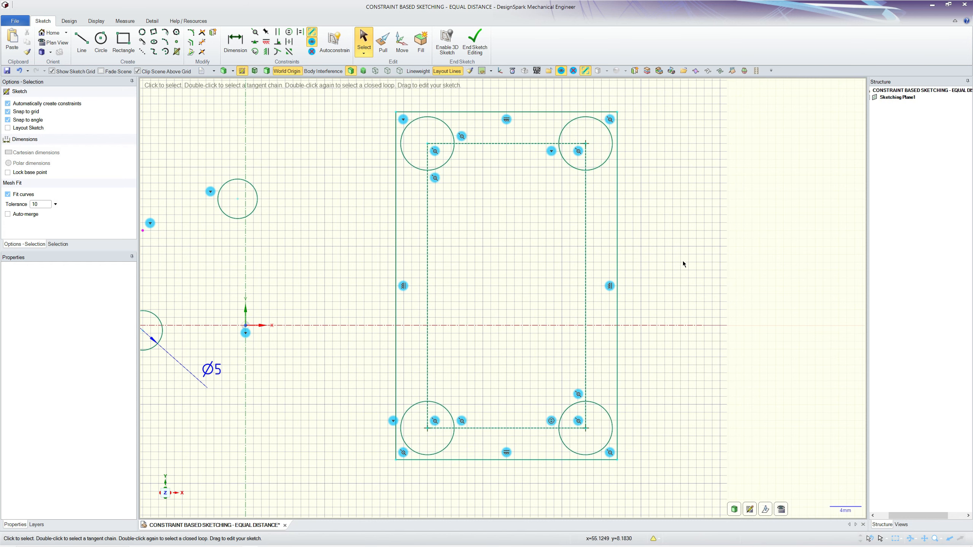
{"action": "key", "text": "ctrl+z"}
Apply an equal distance constraint to the gap between the rectangles' top lines, using the gap between their left lines as anchor.
{"action": "scroll", "coordinate": [717, 315], "scroll_direction": "down", "scroll_amount": 2}
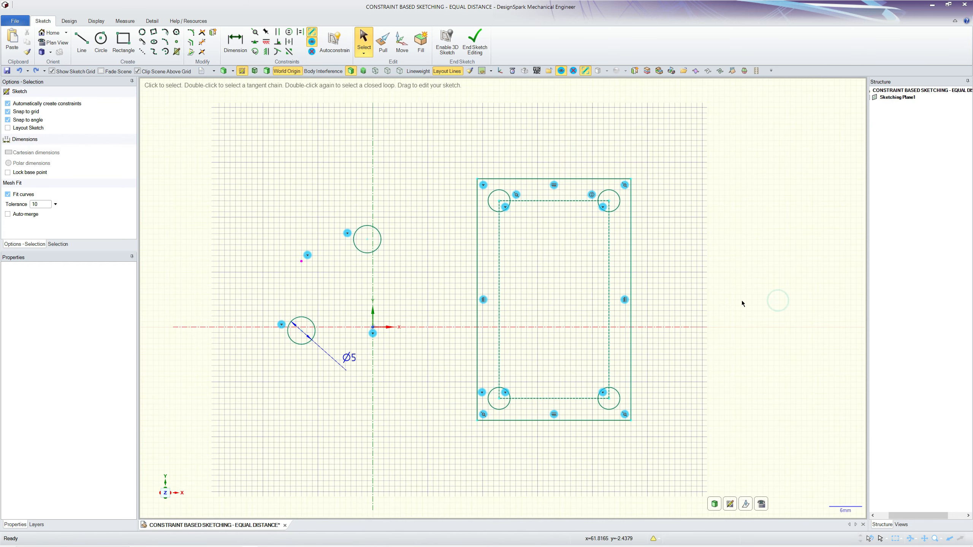
{"action": "scroll", "coordinate": [754, 206], "scroll_direction": "up", "scroll_amount": 2}
{"action": "scroll", "coordinate": [608, 164], "scroll_direction": "down", "scroll_amount": 3}
{"action": "scroll", "coordinate": [635, 210], "scroll_direction": "up", "scroll_amount": 1}
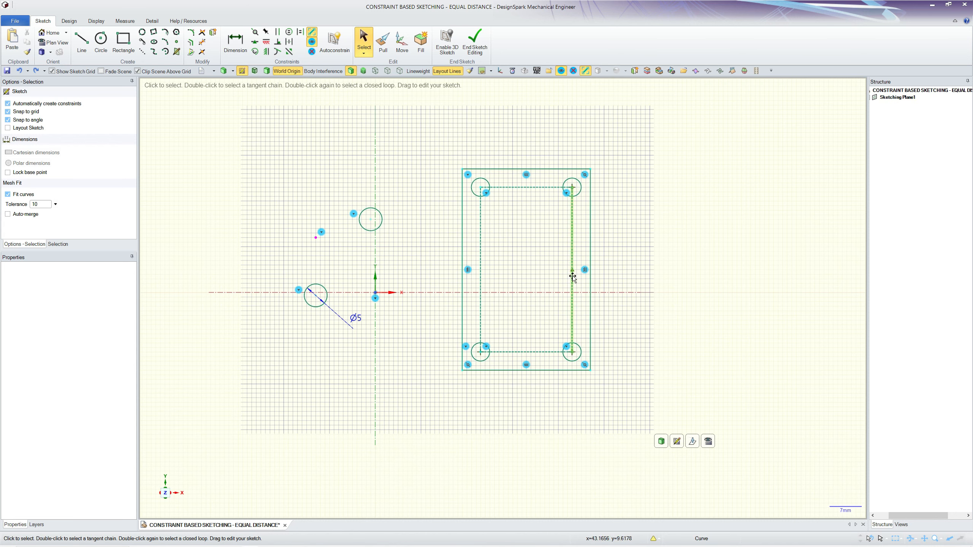
{"action": "scroll", "coordinate": [631, 149], "scroll_direction": "up", "scroll_amount": 2}
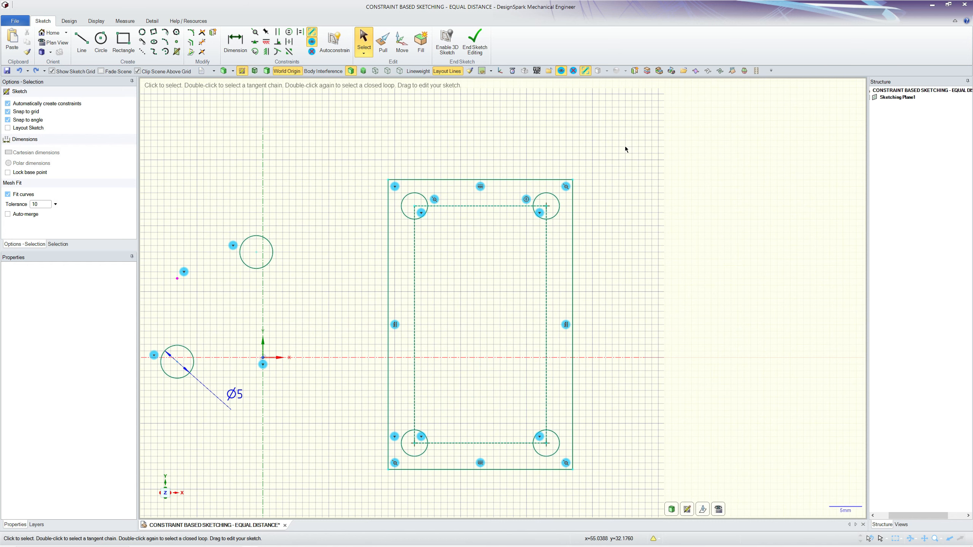
{"action": "scroll", "coordinate": [335, 141], "scroll_direction": "down", "scroll_amount": 1}
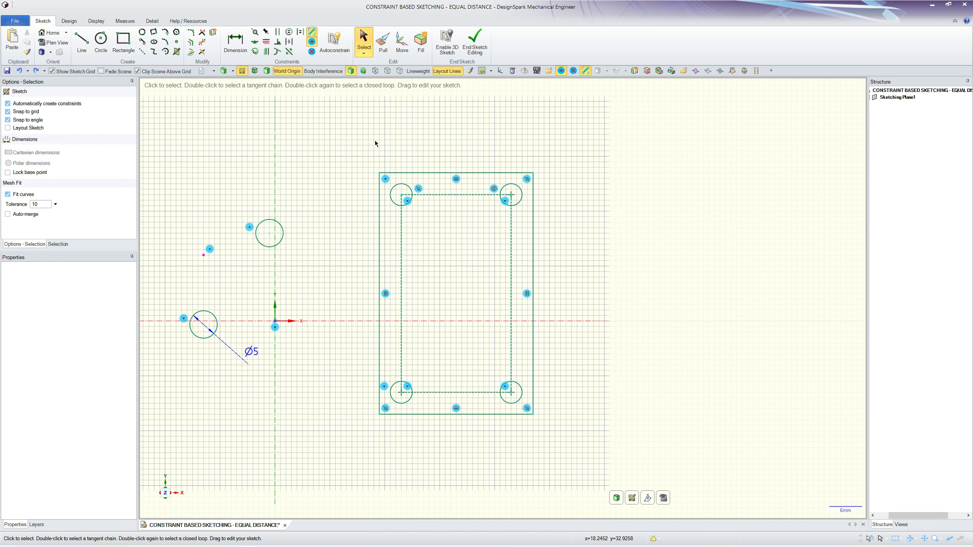
{"action": "left_click", "coordinate": [288, 43]}
{"action": "scroll", "coordinate": [322, 162], "scroll_direction": "up", "scroll_amount": 1}
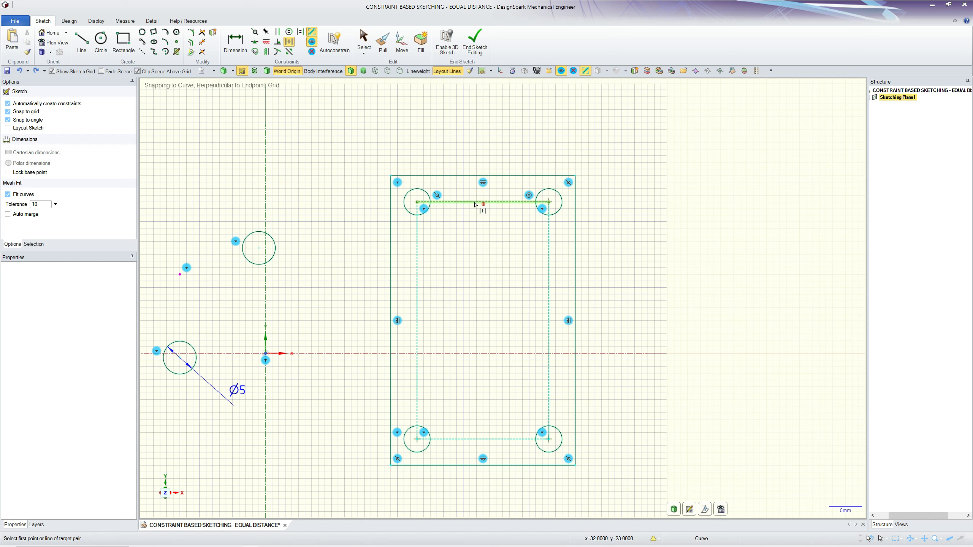
{"action": "left_click", "coordinate": [477, 201]}
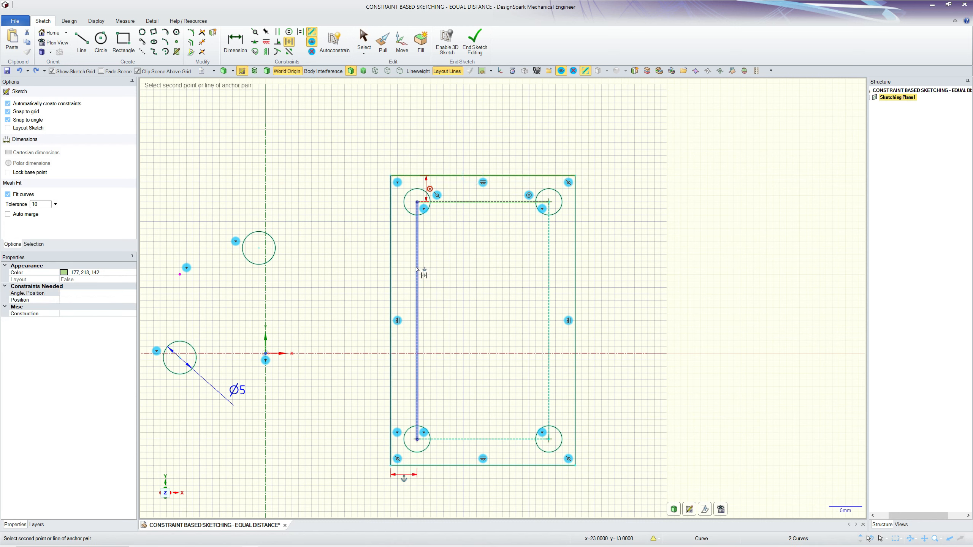
{"action": "left_click", "coordinate": [417, 270]}
Make the bottom and right gaps between the two rectangles equal to the left gap with equal distance constraints.
{"action": "left_click", "coordinate": [461, 465]}
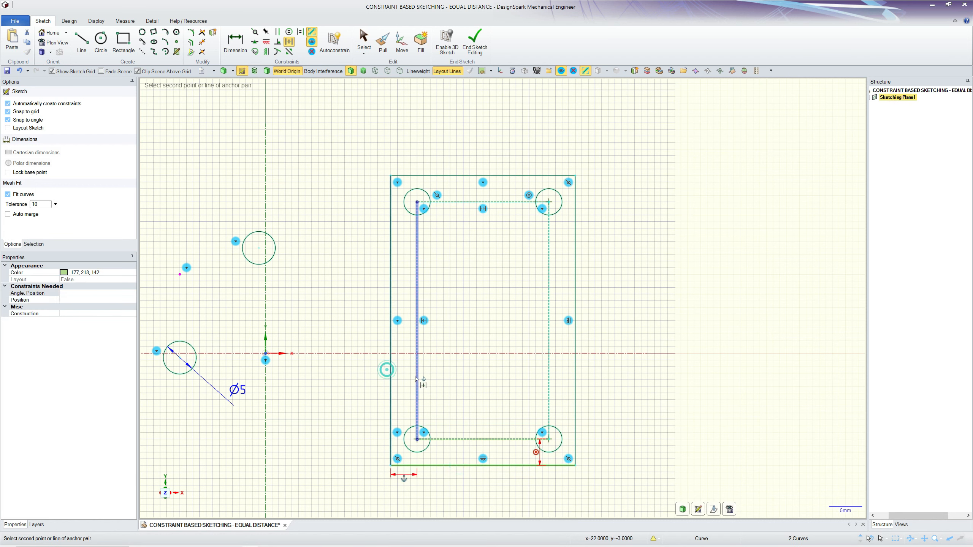
{"action": "left_click", "coordinate": [417, 376]}
{"action": "left_click", "coordinate": [575, 375]}
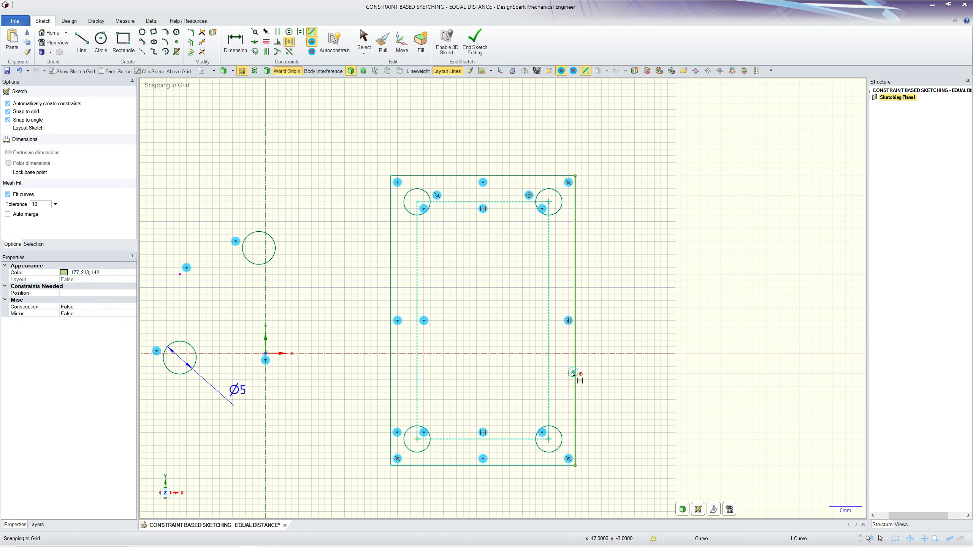
{"action": "left_click", "coordinate": [549, 376]}
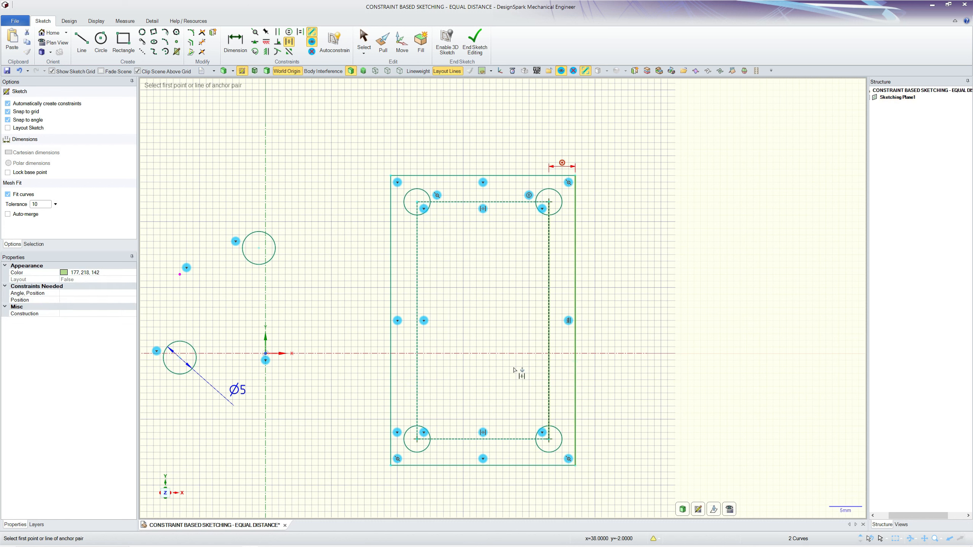
{"action": "left_click", "coordinate": [417, 372]}
{"action": "left_click", "coordinate": [389, 363]}
{"action": "scroll", "coordinate": [340, 221], "scroll_direction": "down", "scroll_amount": 2}
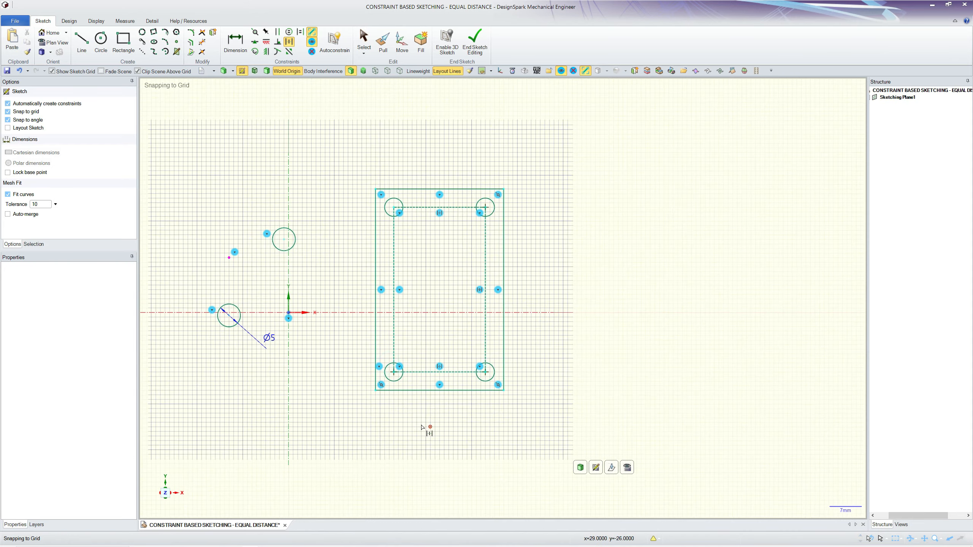
Enlarge the outer rectangle by moving its lower-right corner outward to test the equal distance constraints.
{"action": "scroll", "coordinate": [413, 424], "scroll_direction": "up", "scroll_amount": 1}
{"action": "key", "text": "Escape"}
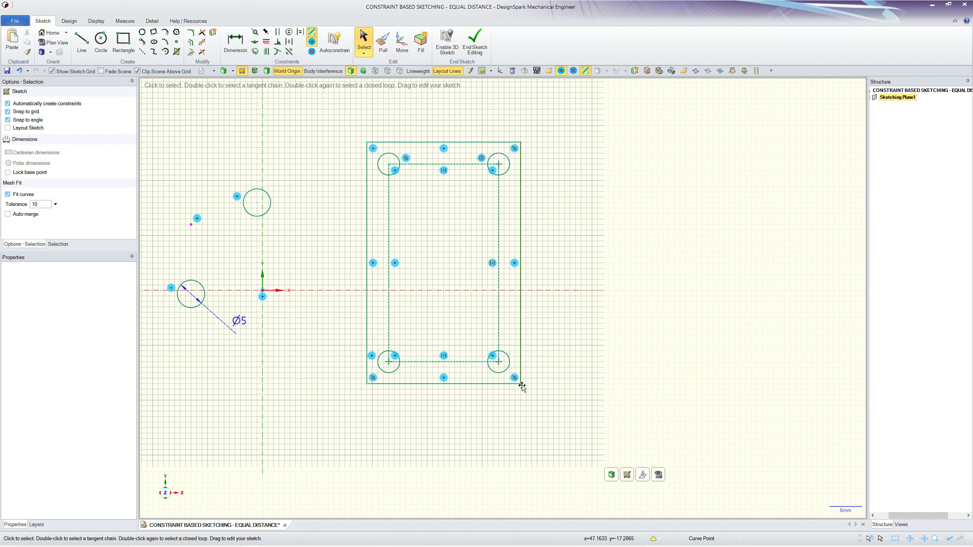
{"action": "left_click_drag", "start_coordinate": [522, 386], "coordinate": [570, 416]}
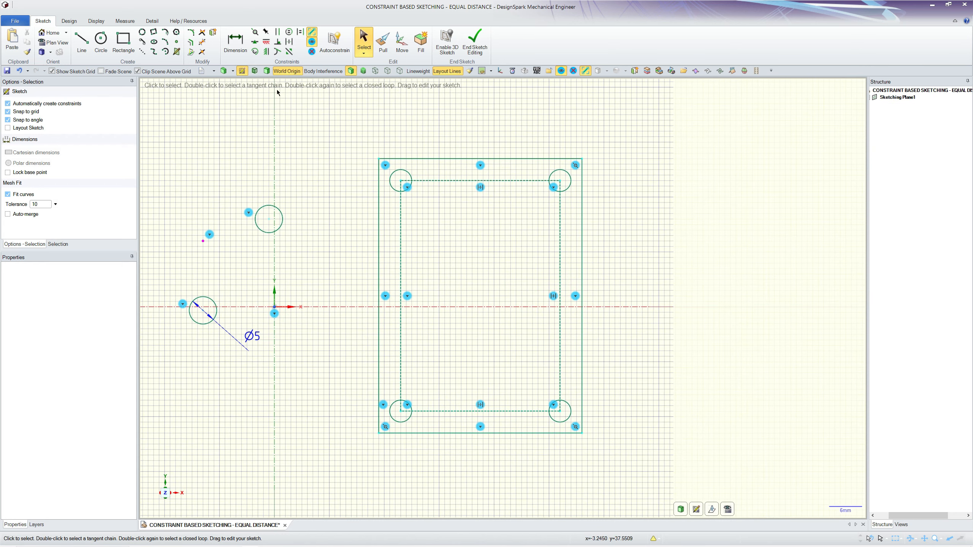
Dimension the outer rectangle's top edge above the outline and set its width to 50 mm.
{"action": "left_click", "coordinate": [240, 39]}
{"action": "left_click", "coordinate": [484, 157]}
{"action": "left_click", "coordinate": [471, 120]}
{"action": "scroll", "coordinate": [506, 227], "scroll_direction": "down", "scroll_amount": 2}
{"action": "scroll", "coordinate": [506, 227], "scroll_direction": "up", "scroll_amount": 2}
{"action": "key", "text": "Escape"}
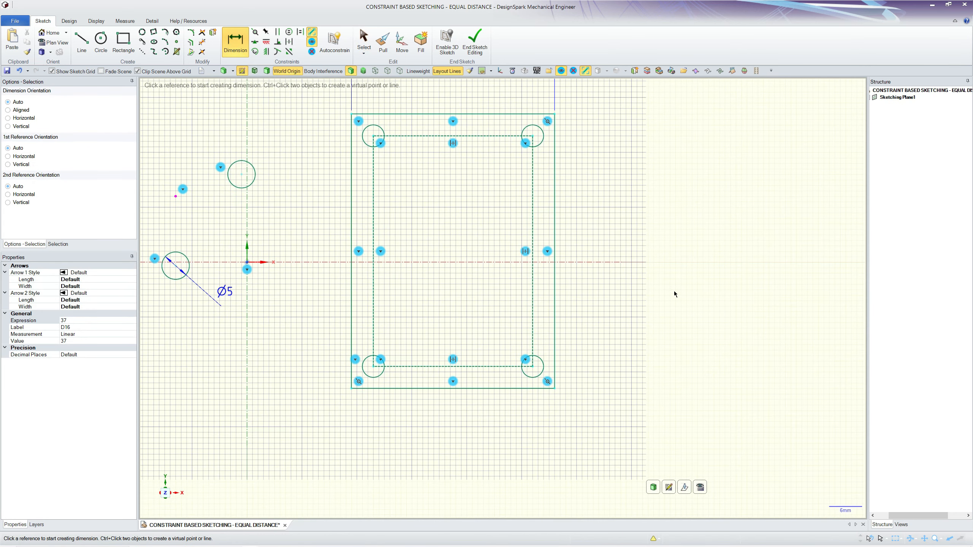
{"action": "scroll", "coordinate": [570, 324], "scroll_direction": "down", "scroll_amount": 1}
{"action": "double_click", "coordinate": [475, 118]}
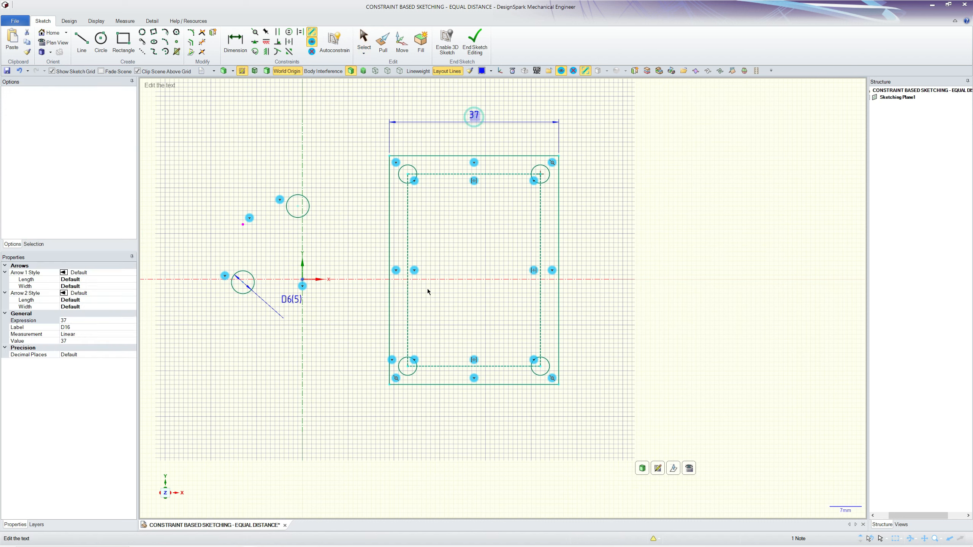
{"action": "type", "text": "50"}
{"action": "key", "text": "Return"}
{"action": "scroll", "coordinate": [461, 244], "scroll_direction": "down", "scroll_amount": 3}
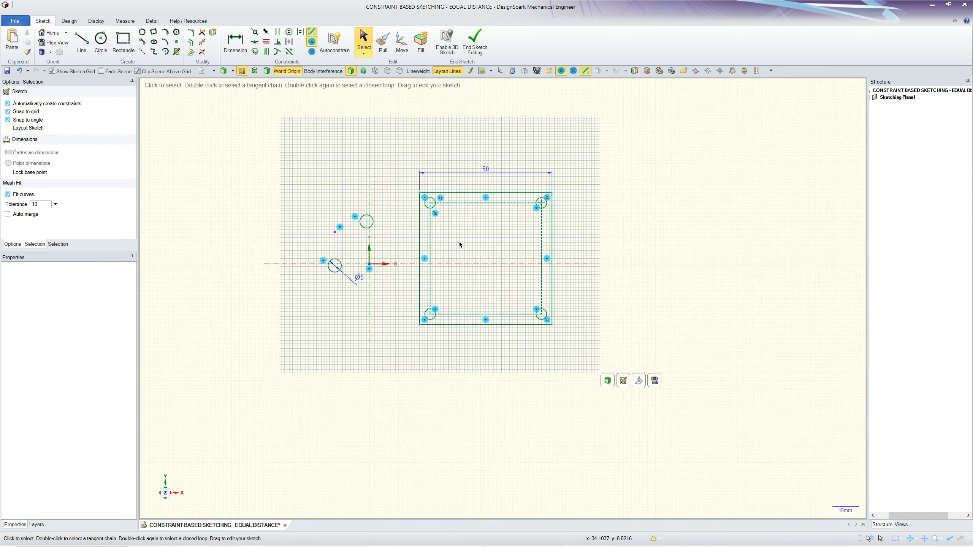
Dimension the gap between the left lines of the outer and construction rectangles and set it to 6 mm.
{"action": "scroll", "coordinate": [433, 227], "scroll_direction": "up", "scroll_amount": 3}
{"action": "left_click", "coordinate": [234, 43]}
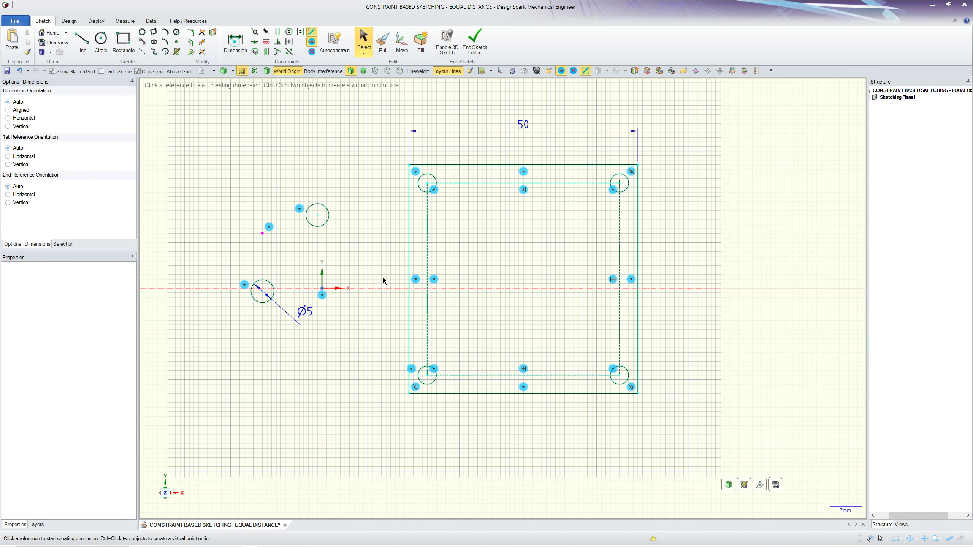
{"action": "left_click", "coordinate": [409, 253]}
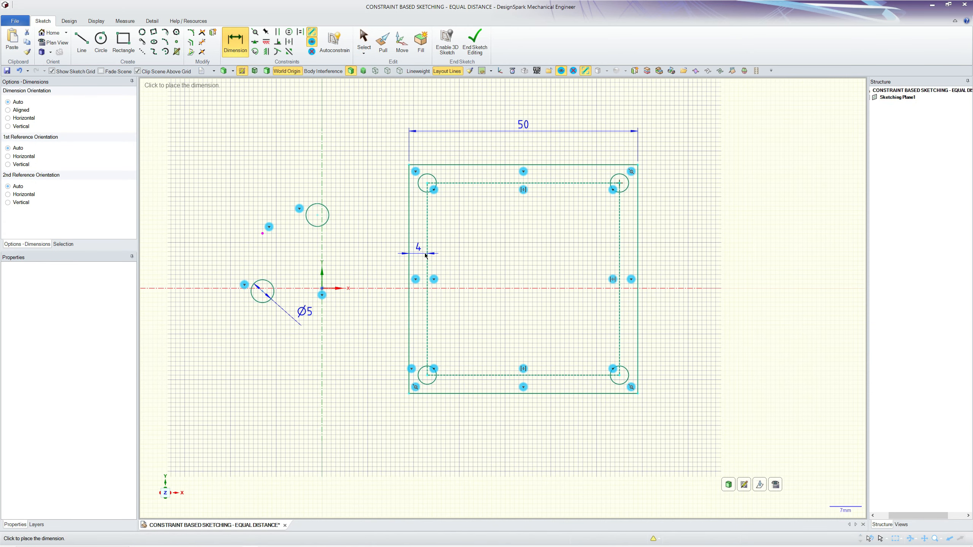
{"action": "left_click", "coordinate": [375, 251]}
{"action": "key", "text": "Return"}
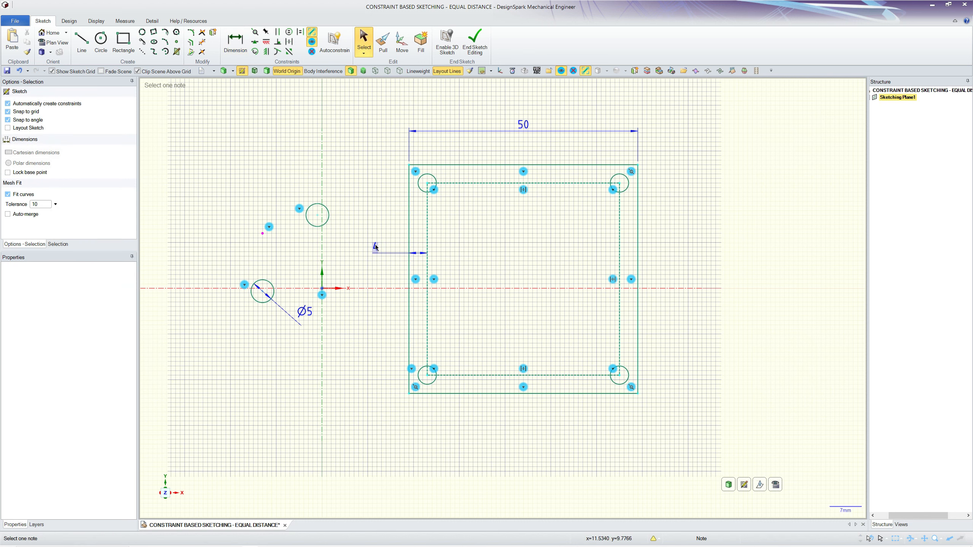
{"action": "double_click", "coordinate": [376, 246]}
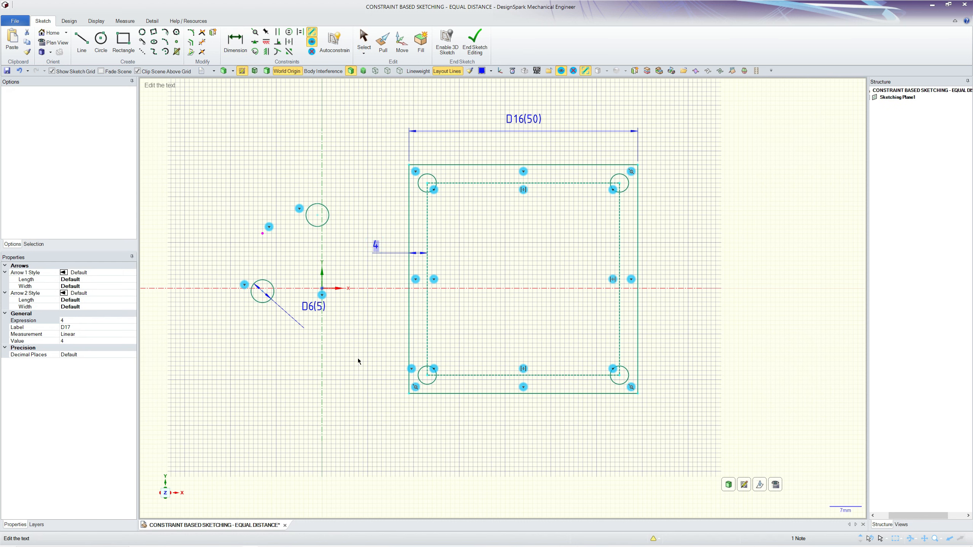
{"action": "key", "text": "Return"}
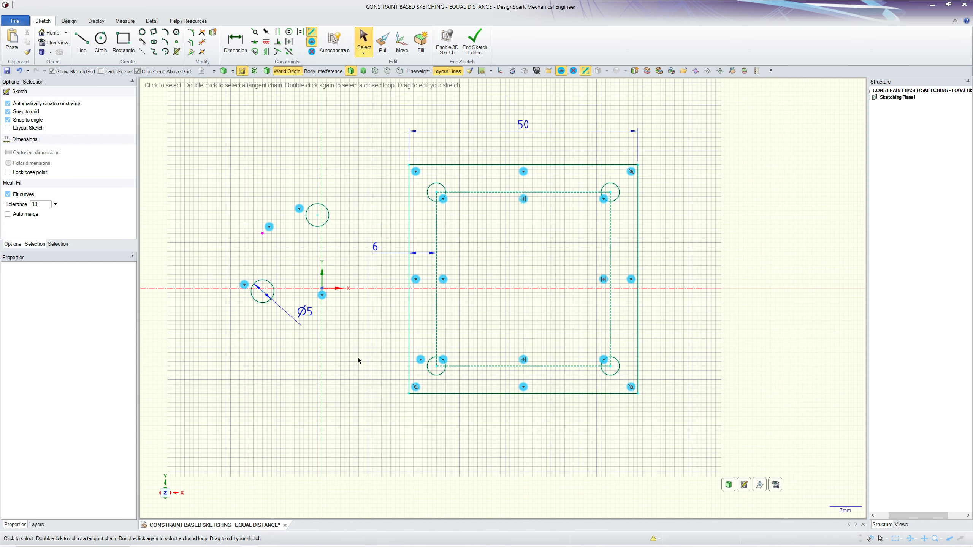
Dimension the outer rectangle's right edge, placing the height dimension outside the outline.
{"action": "scroll", "coordinate": [681, 337], "scroll_direction": "up", "scroll_amount": 2}
{"action": "scroll", "coordinate": [667, 411], "scroll_direction": "down", "scroll_amount": 2}
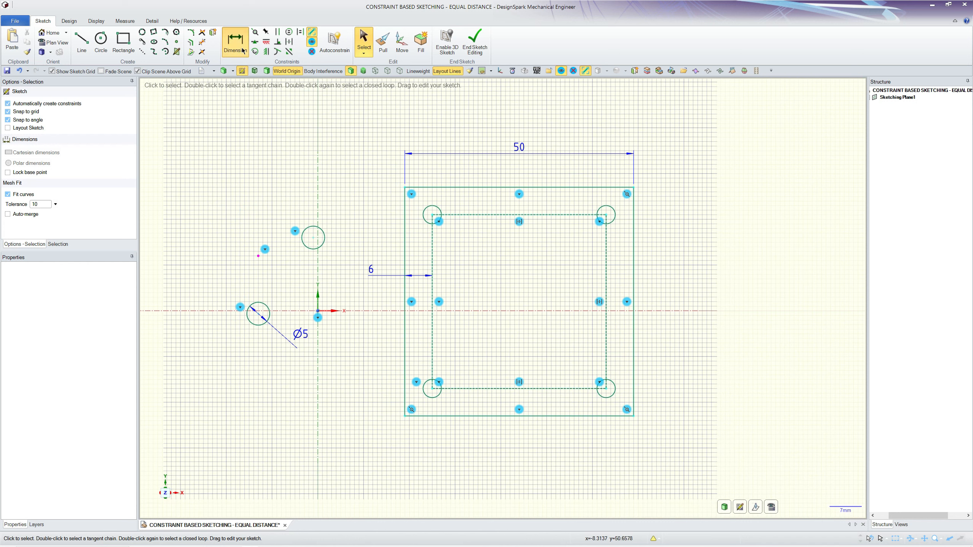
{"action": "left_click", "coordinate": [634, 364]}
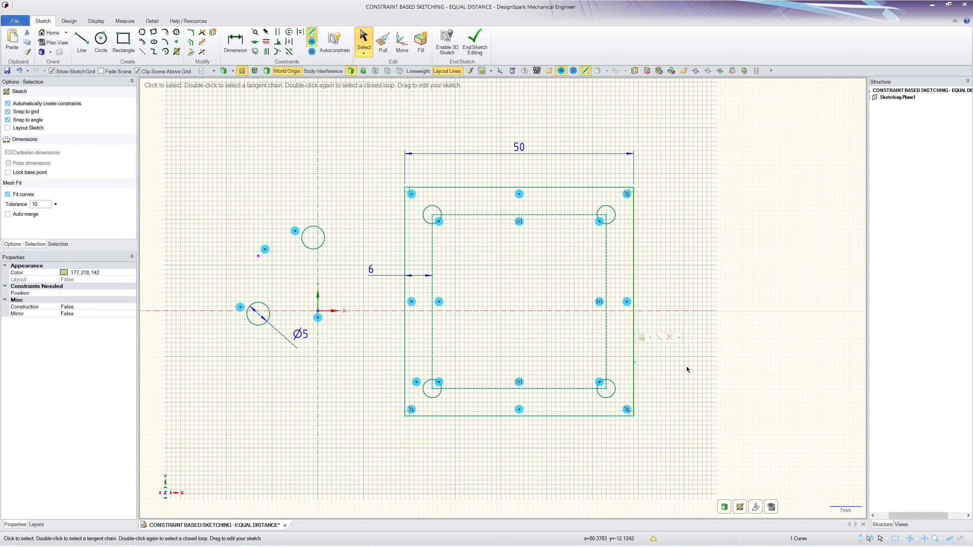
{"action": "left_click", "coordinate": [636, 370]}
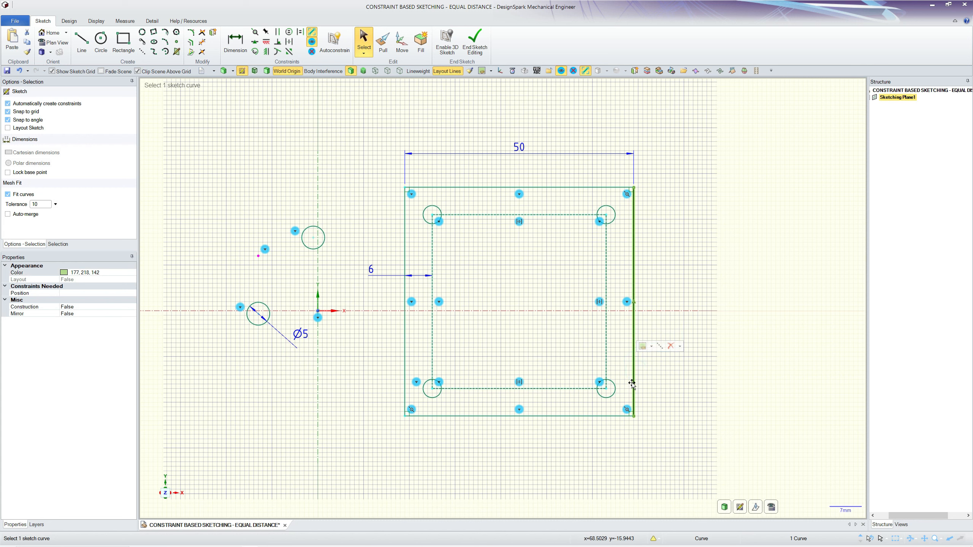
{"action": "left_click", "coordinate": [235, 39]}
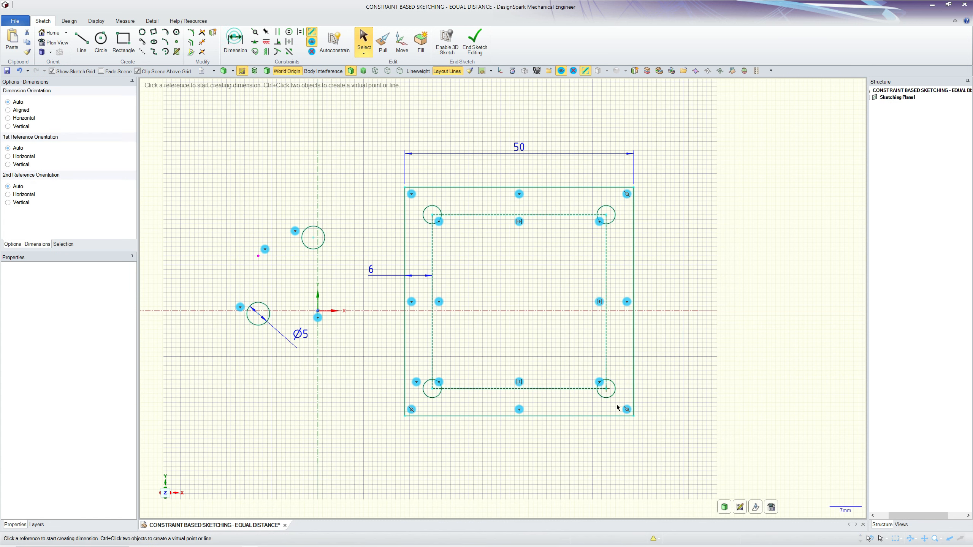
{"action": "left_click", "coordinate": [633, 368]}
{"action": "left_click", "coordinate": [673, 364]}
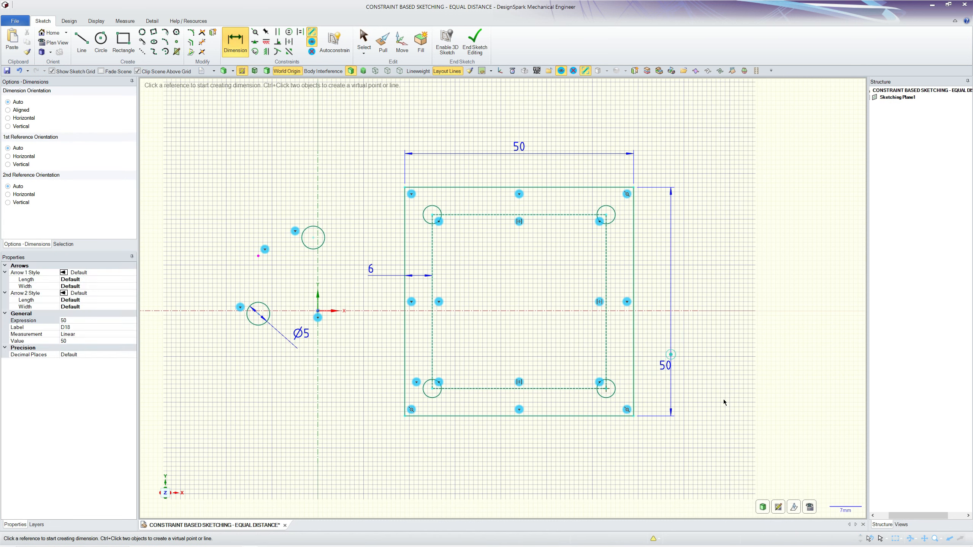
{"action": "double_click", "coordinate": [662, 364]}
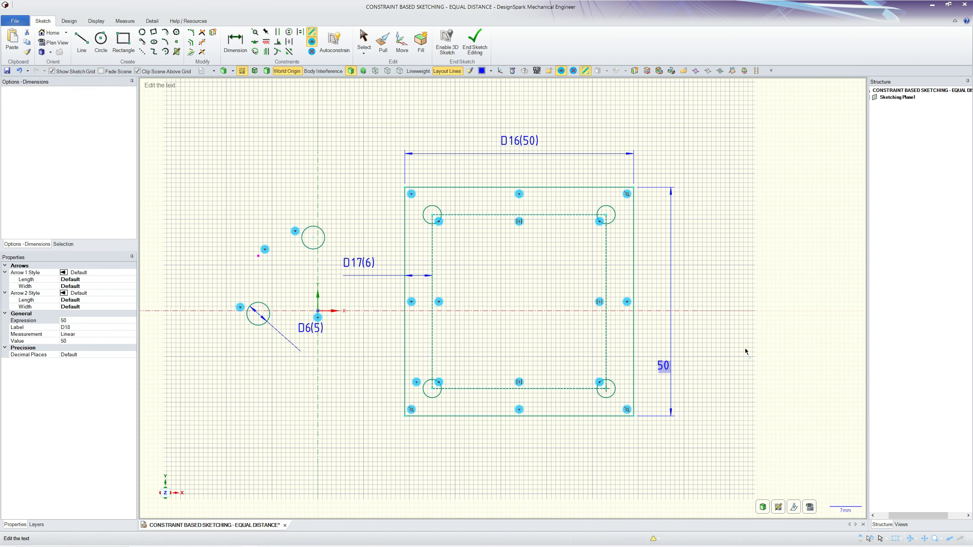
{"action": "key", "text": "Return"}
{"action": "key", "text": "Escape"}
Set the outer rectangle's height to 100 mm.
{"action": "left_click", "coordinate": [627, 302]}
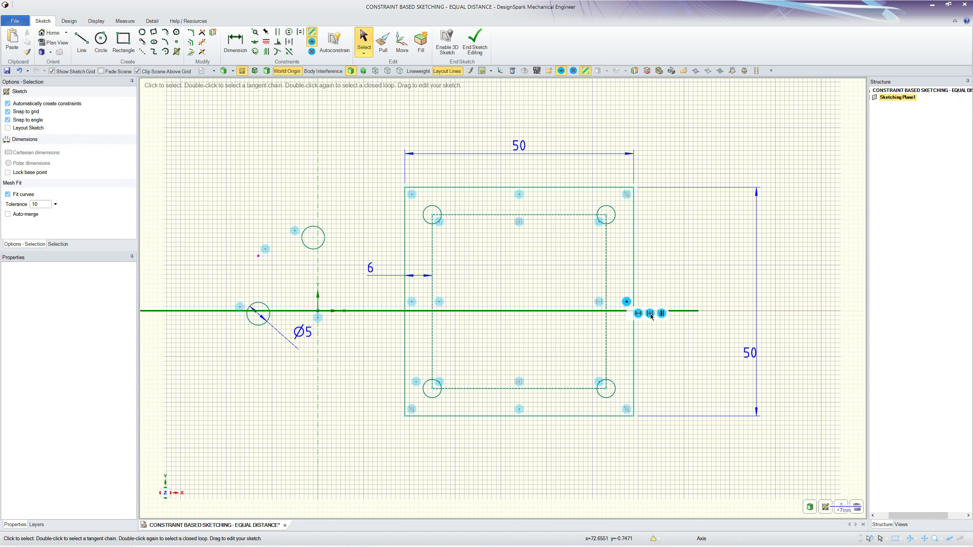
{"action": "left_click", "coordinate": [678, 370]}
{"action": "double_click", "coordinate": [748, 353]}
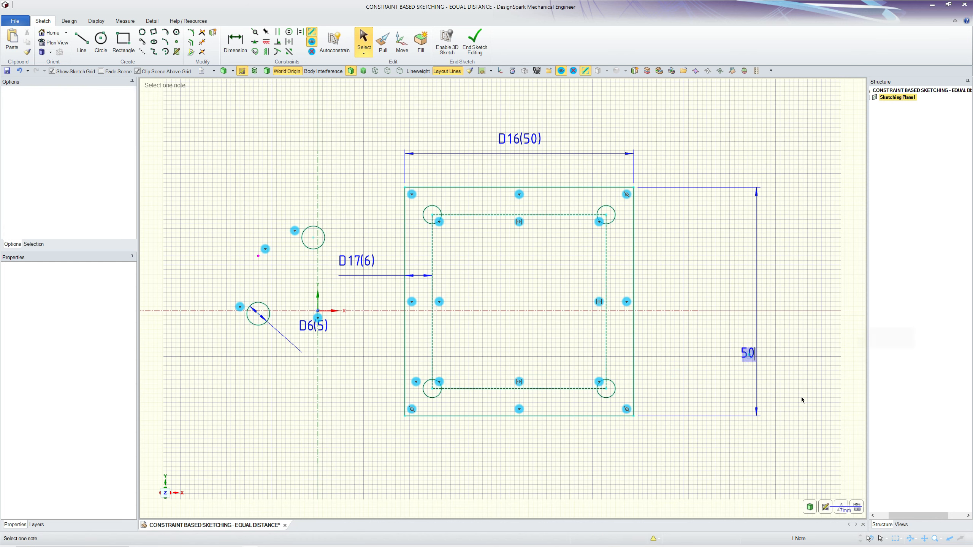
{"action": "type", "text": "100"}
{"action": "key", "text": "Return"}
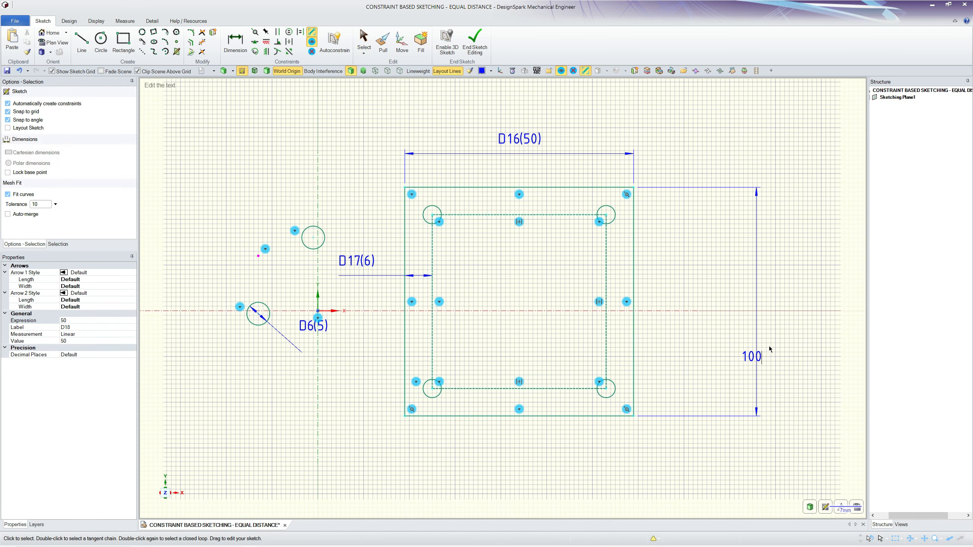
{"action": "scroll", "coordinate": [414, 114], "scroll_direction": "down", "scroll_amount": 3}
{"action": "scroll", "coordinate": [337, 117], "scroll_direction": "up", "scroll_amount": 2}
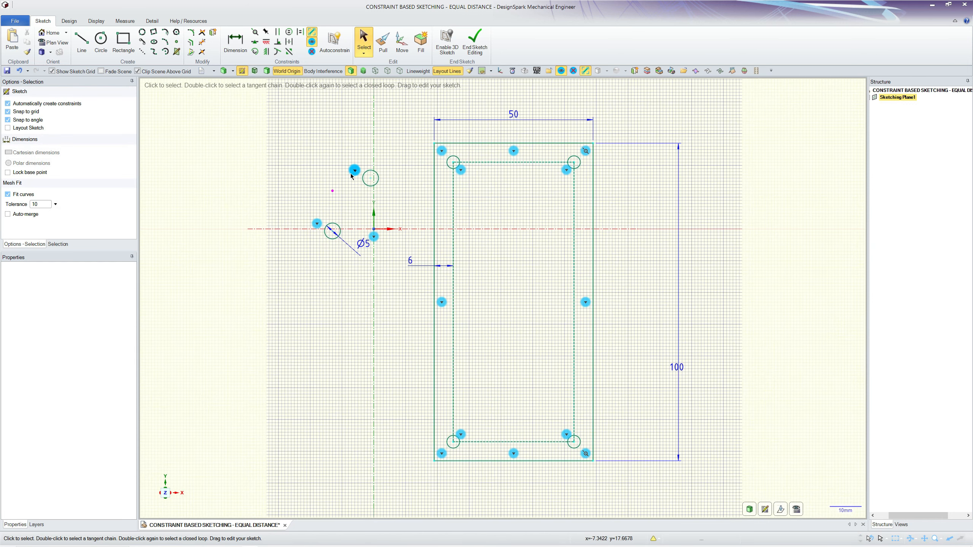
Hide the sketch grid and delete the practice circles, point and diameter dimension beside the origin.
{"action": "left_click", "coordinate": [53, 72]}
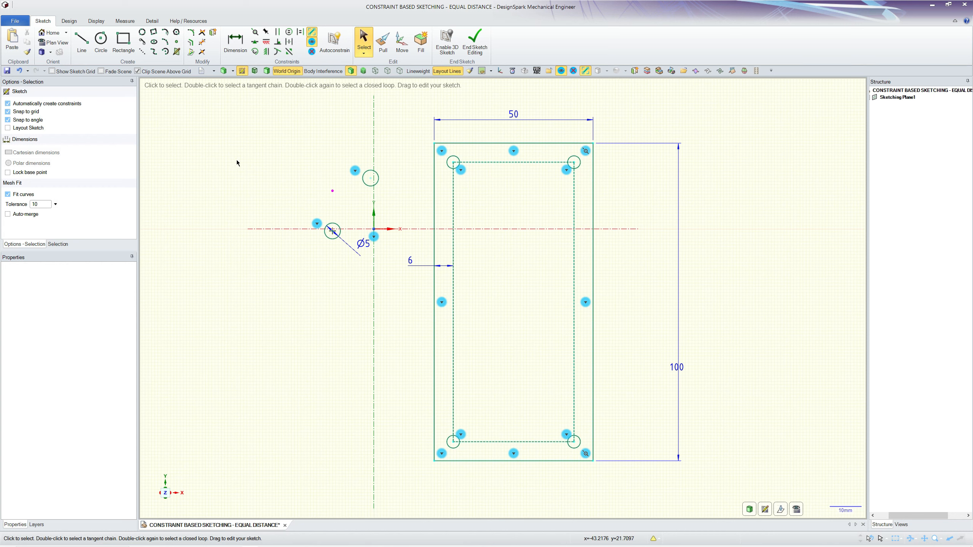
{"action": "left_click_drag", "start_coordinate": [260, 134], "coordinate": [397, 348]}
{"action": "key", "text": "Delete"}
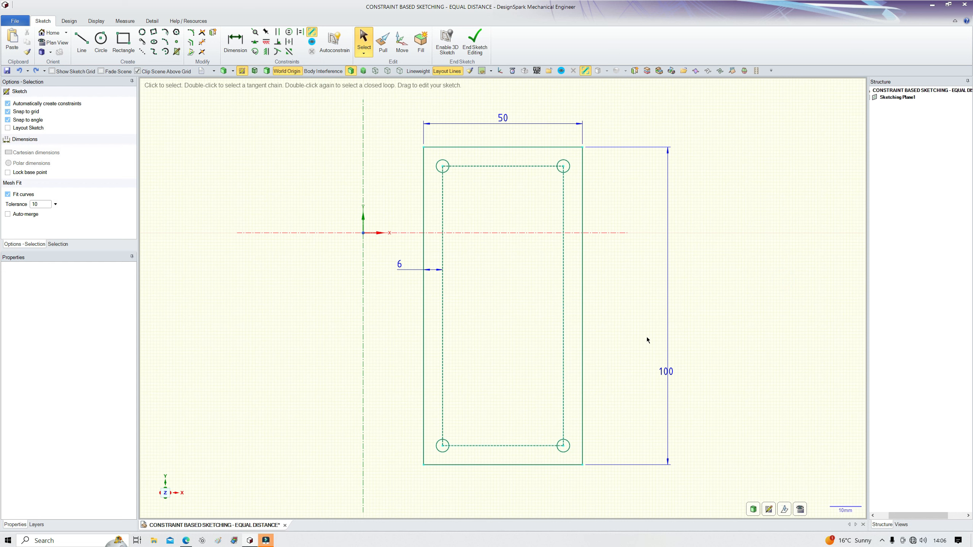
Remove the 100 mm height dimension through the list of constraints on the outer rectangle's right edge.
{"action": "left_click", "coordinate": [581, 308]}
{"action": "left_click", "coordinate": [583, 315]}
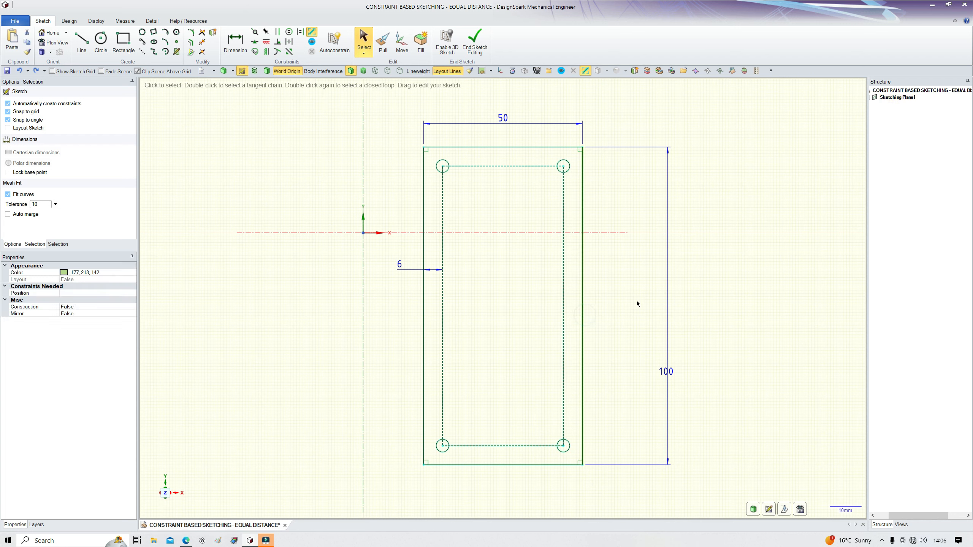
{"action": "left_click", "coordinate": [582, 307]}
{"action": "left_click", "coordinate": [627, 282]}
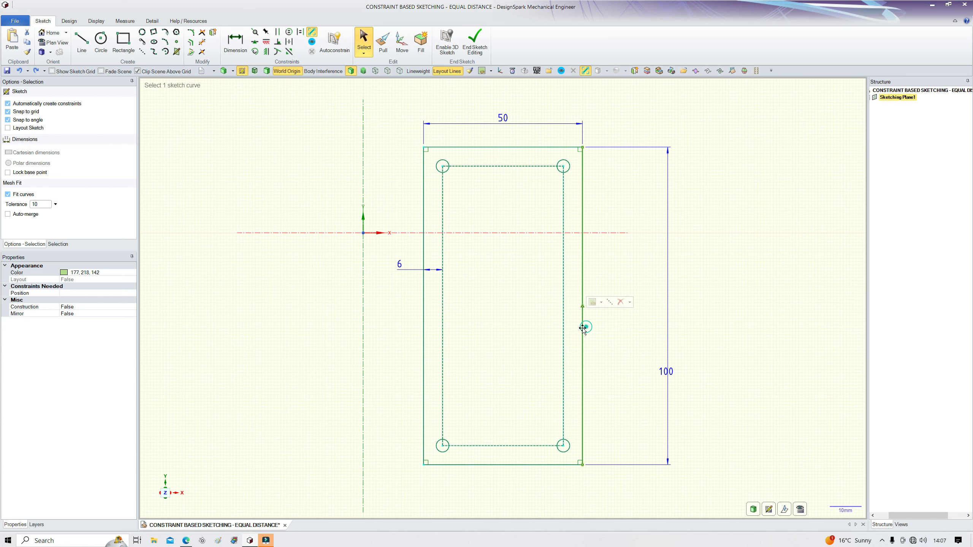
{"action": "left_click", "coordinate": [630, 302]}
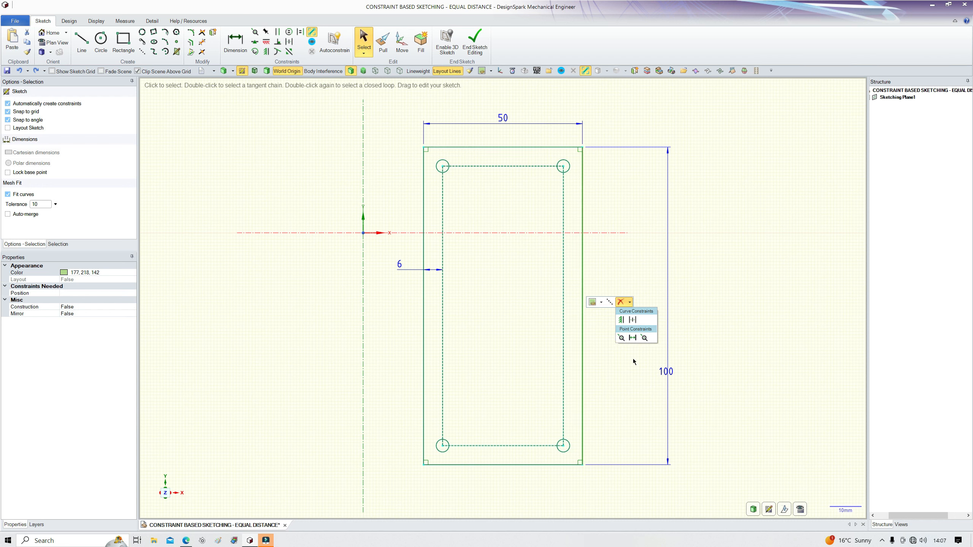
{"action": "left_click", "coordinate": [632, 338]}
Shorten the outer rectangle by moving its bottom edge upward to test the equal distance constraints.
{"action": "left_click", "coordinate": [544, 463]}
{"action": "left_click", "coordinate": [535, 369]}
{"action": "left_click", "coordinate": [618, 412]}
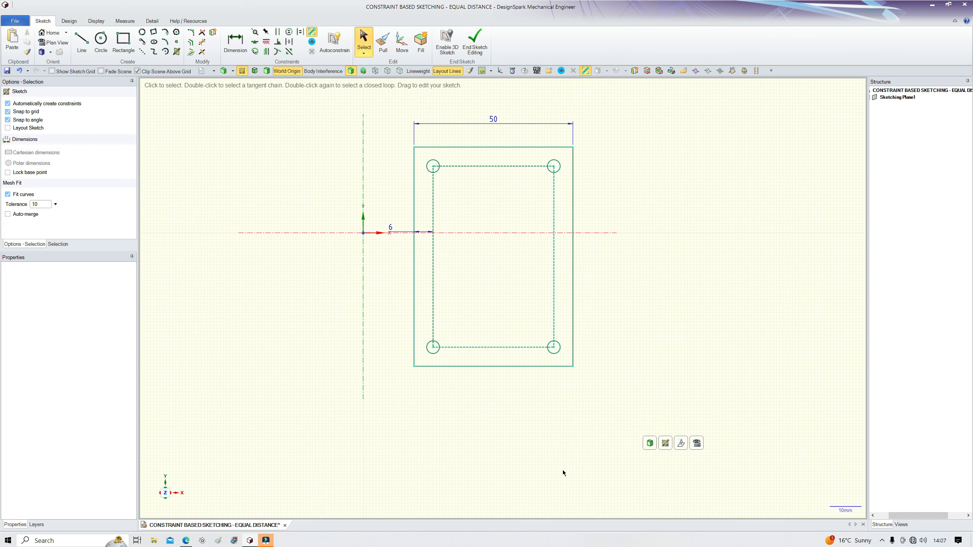